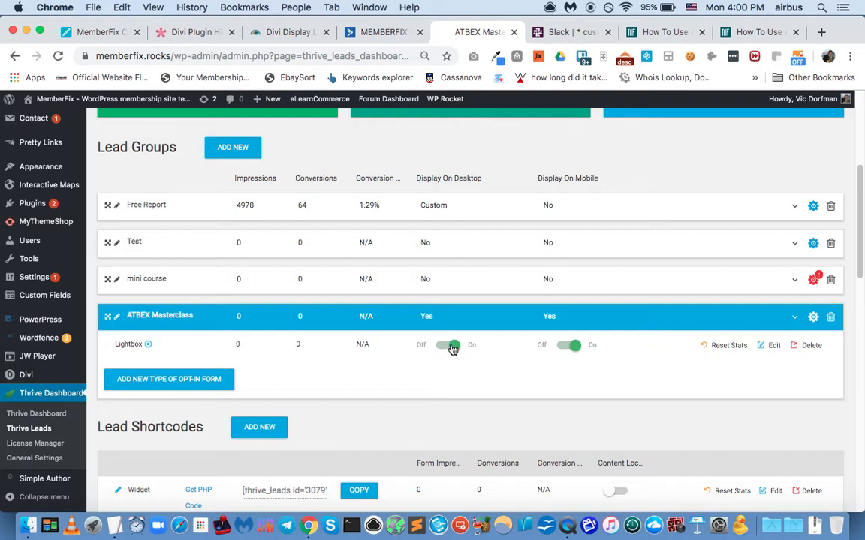
# - Review the display logic settings of the ATBEX Masterclass lead group, then close them without changes
pyautogui.click(813, 316)
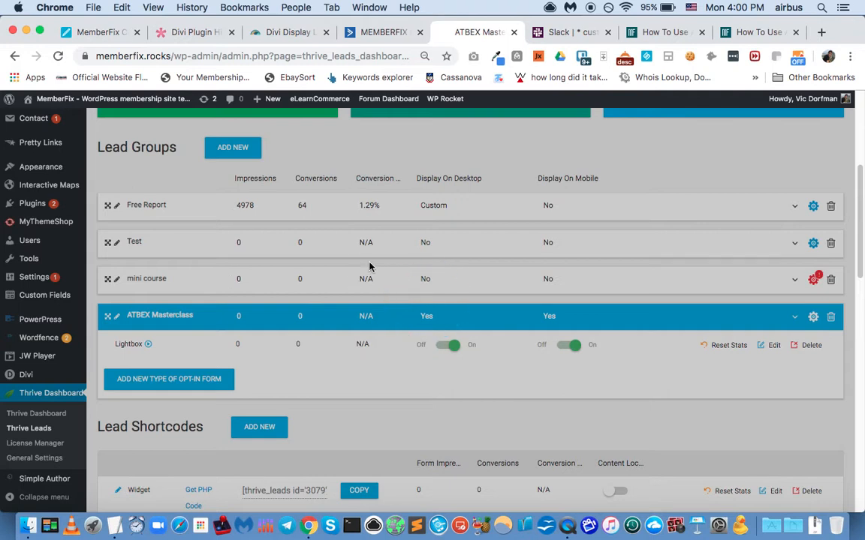
pyautogui.scroll(-3, 321, 321)
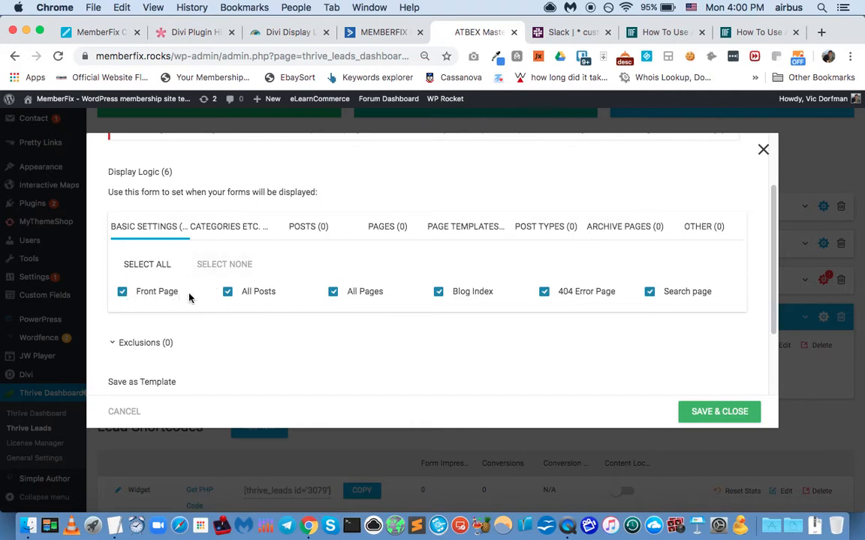
pyautogui.click(763, 151)
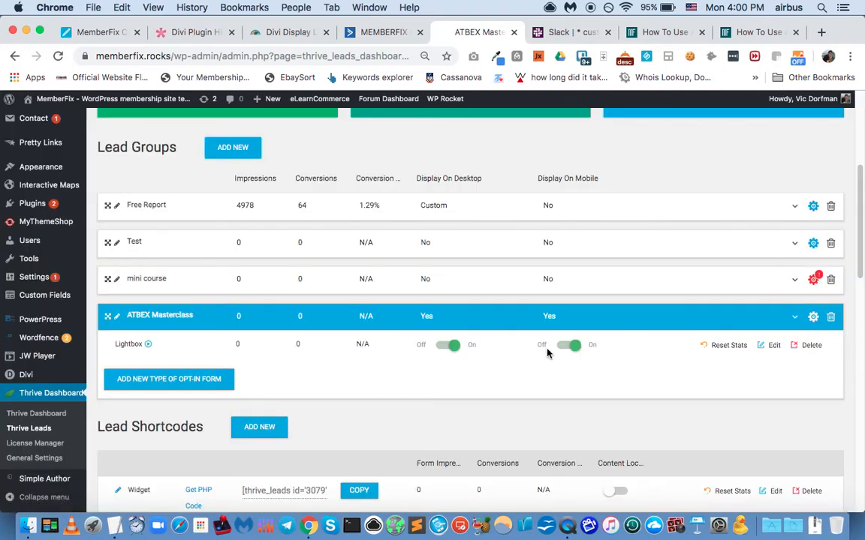
# - Open the ATBEX Masterclass Lightbox form's trigger settings and compare the triggering class with the Join The Class button in the page builder
pyautogui.click(769, 346)
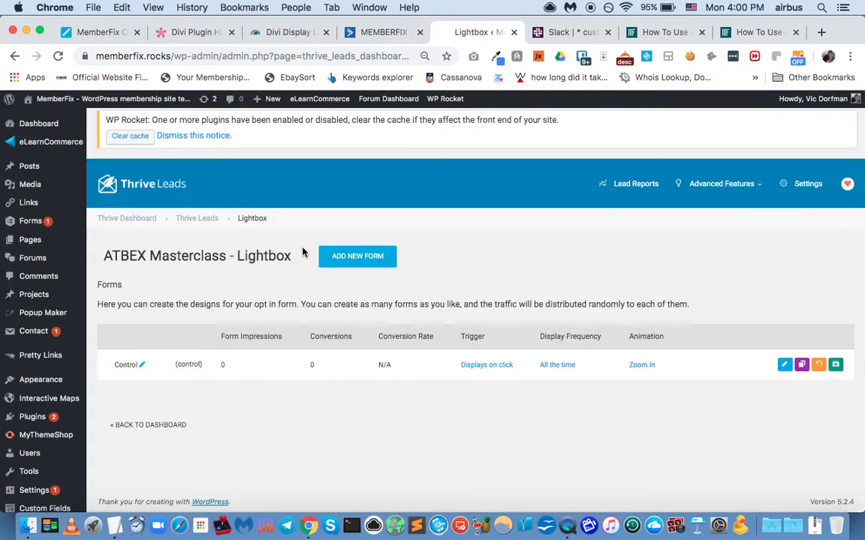
pyautogui.click(487, 369)
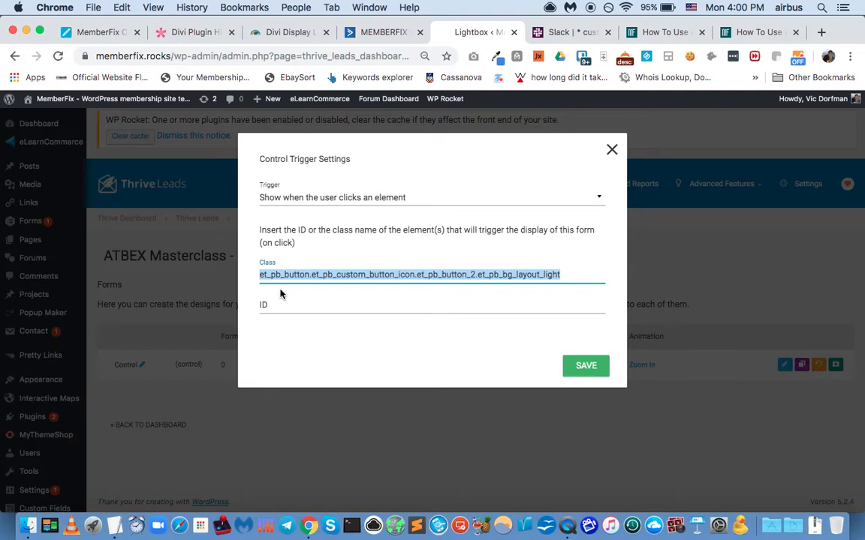
pyautogui.click(664, 32)
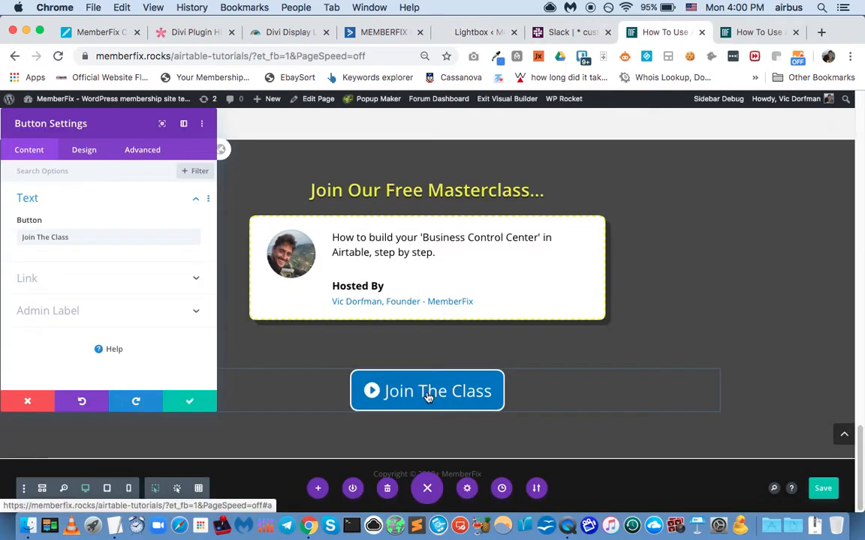
pyautogui.click(473, 32)
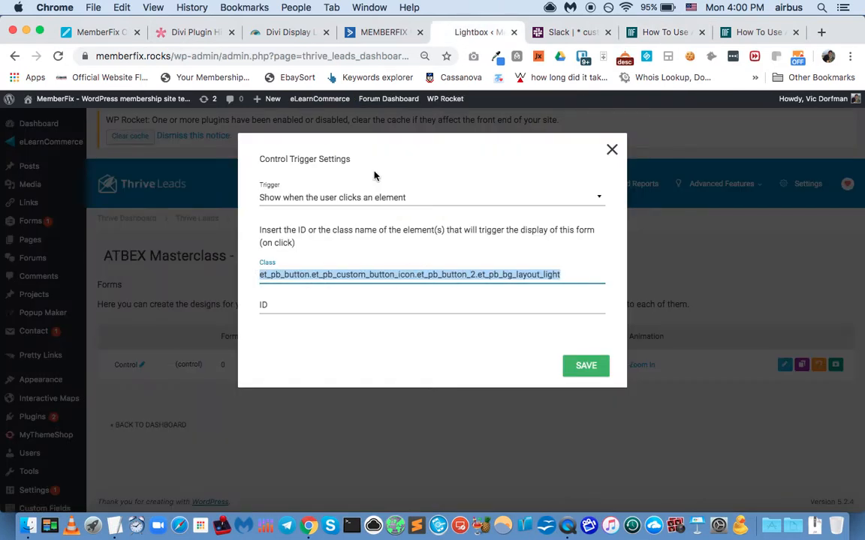
# - Inspect the CSS ID and class fields and the link URL of the Join The Class button in the page builder
pyautogui.hotkey('ctrl', 'Tab')
pyautogui.hotkey('ctrl', 'Tab')
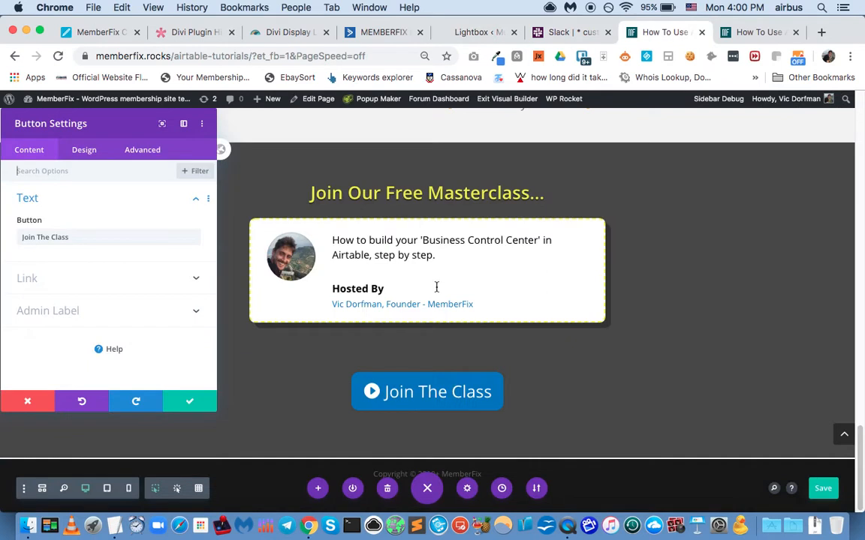
pyautogui.click(129, 147)
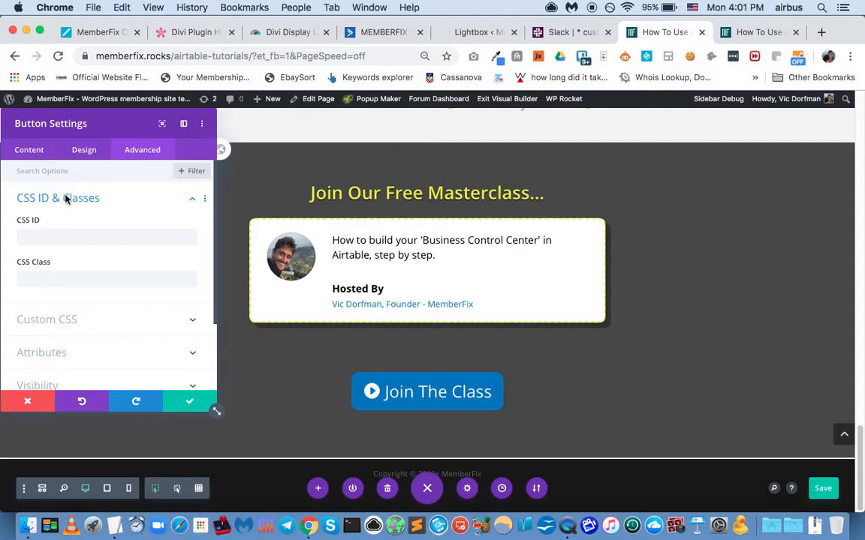
pyautogui.click(32, 145)
pyautogui.click(50, 245)
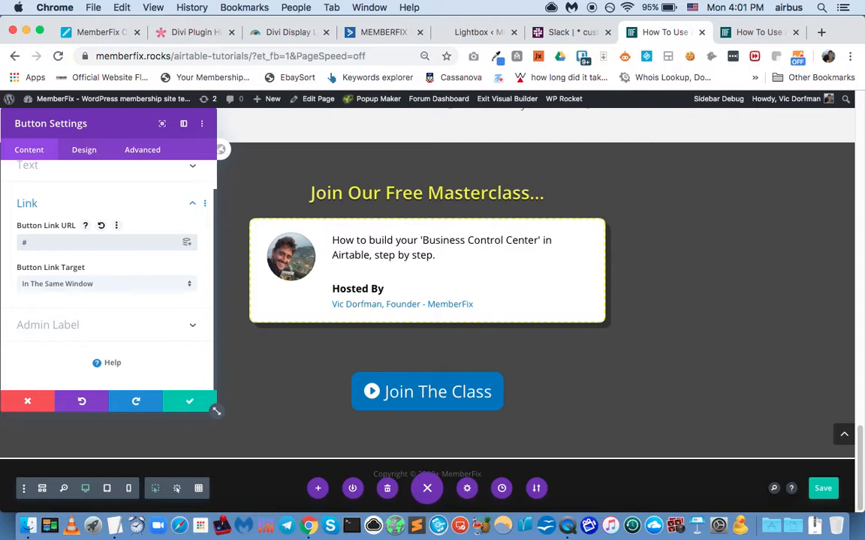
pyautogui.click(47, 242)
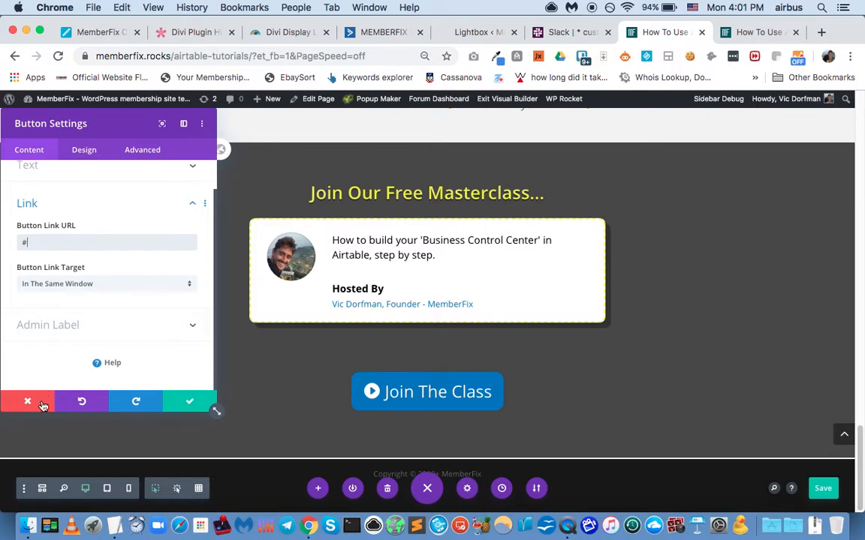
# - Close the Lightbox trigger settings and copy the shortcode of the Atbex masterclass ThriveBox from the Thrive Leads overview
pyautogui.click(463, 34)
pyautogui.click(611, 149)
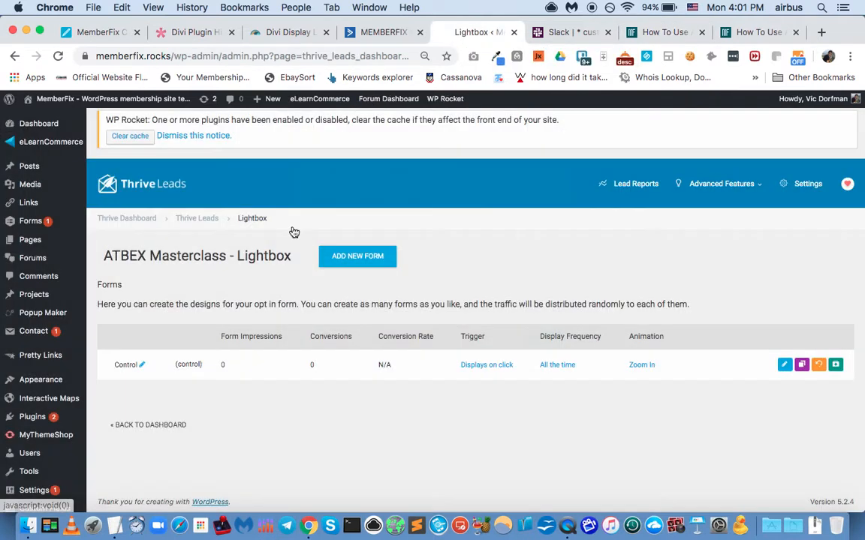
pyautogui.click(200, 218)
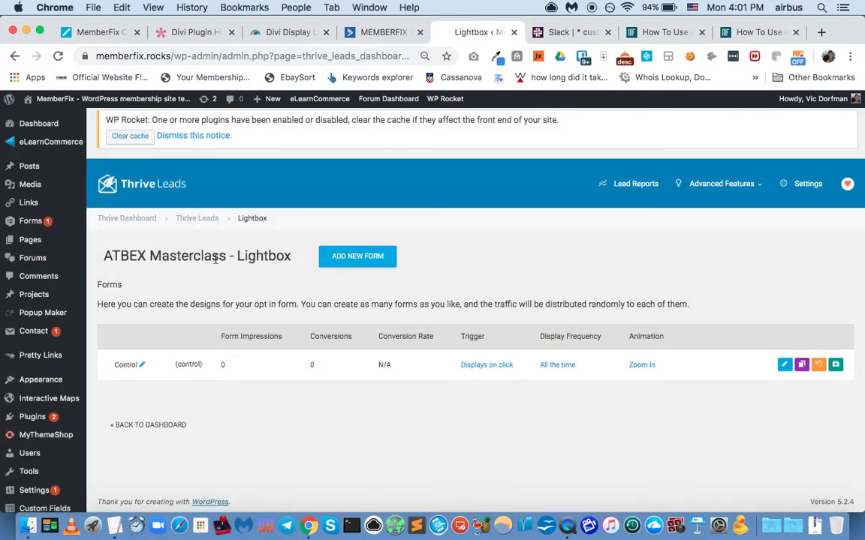
pyautogui.click(188, 219)
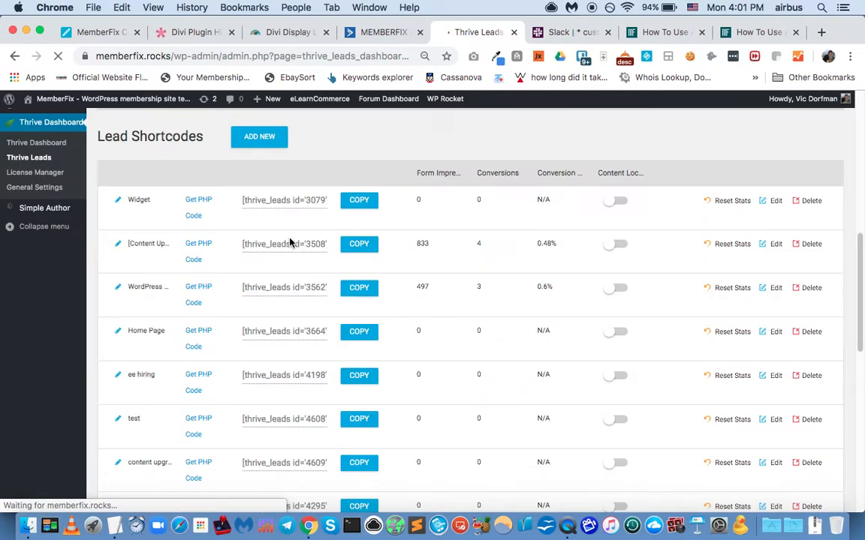
pyautogui.scroll(-6, 290, 238)
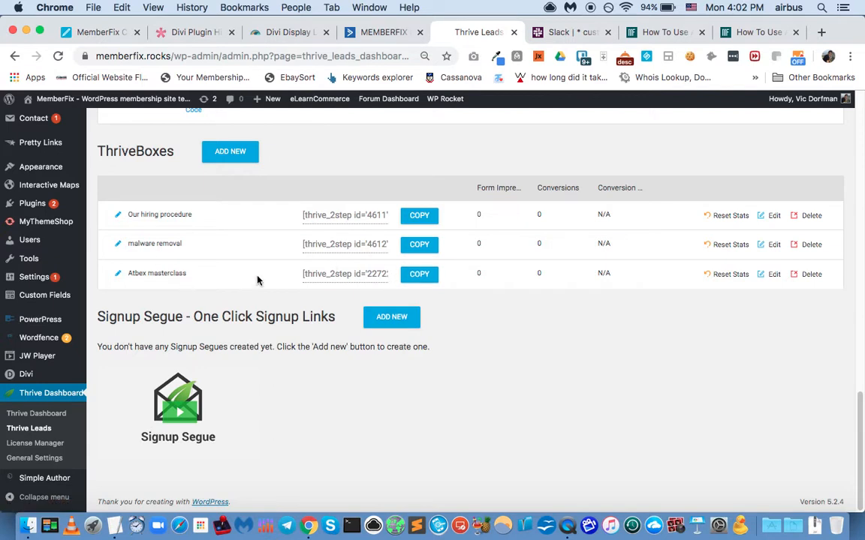
pyautogui.click(412, 274)
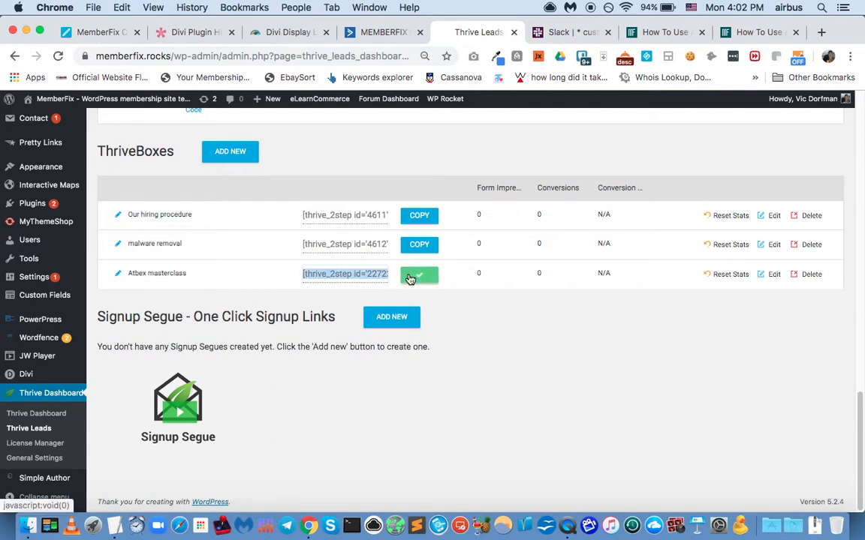
# - Return to the page builder, set the Join The Class button's link URL to #a and close the button's settings
pyautogui.click(754, 32)
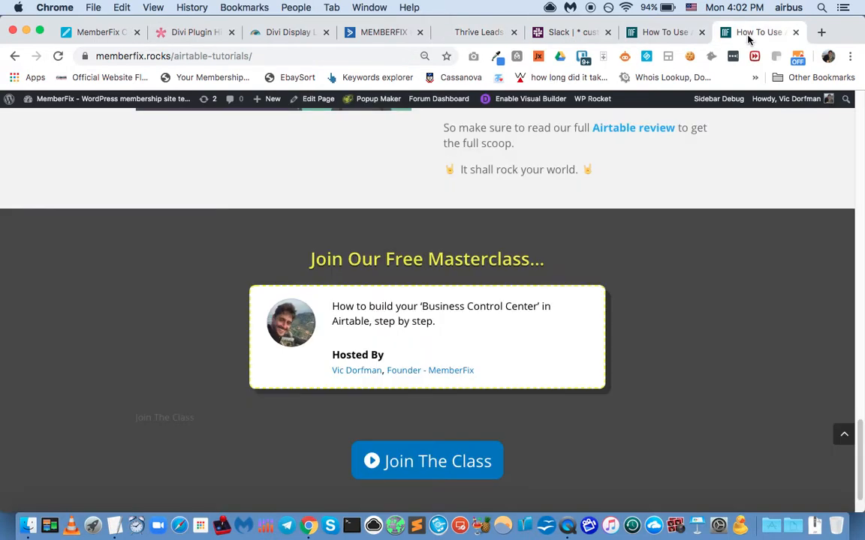
pyautogui.click(658, 33)
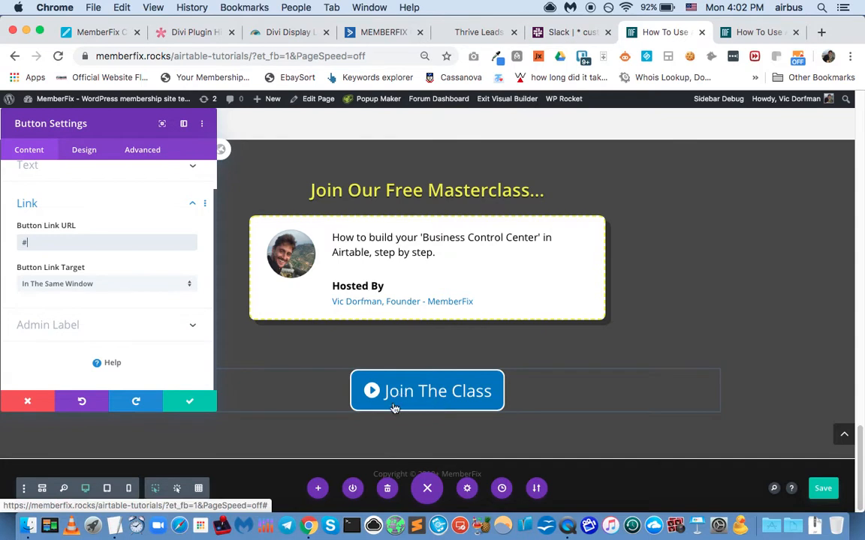
pyautogui.write('a')
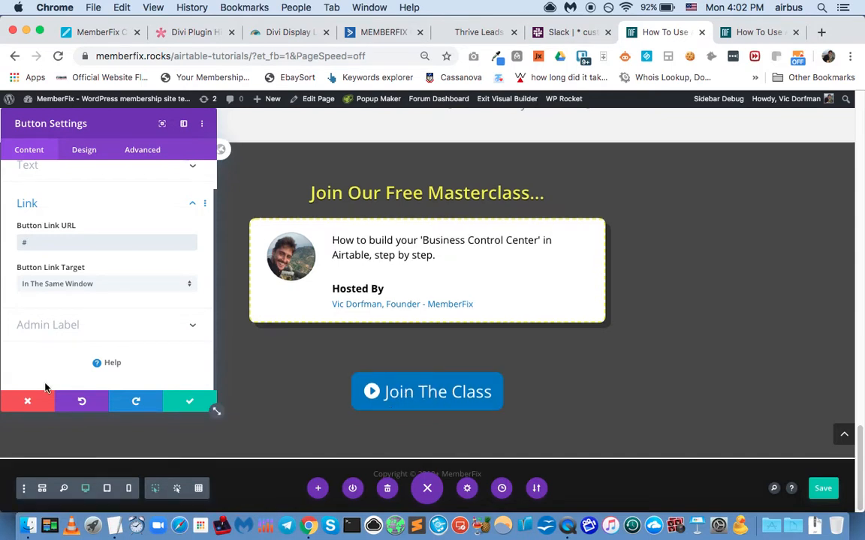
pyautogui.press('Return')
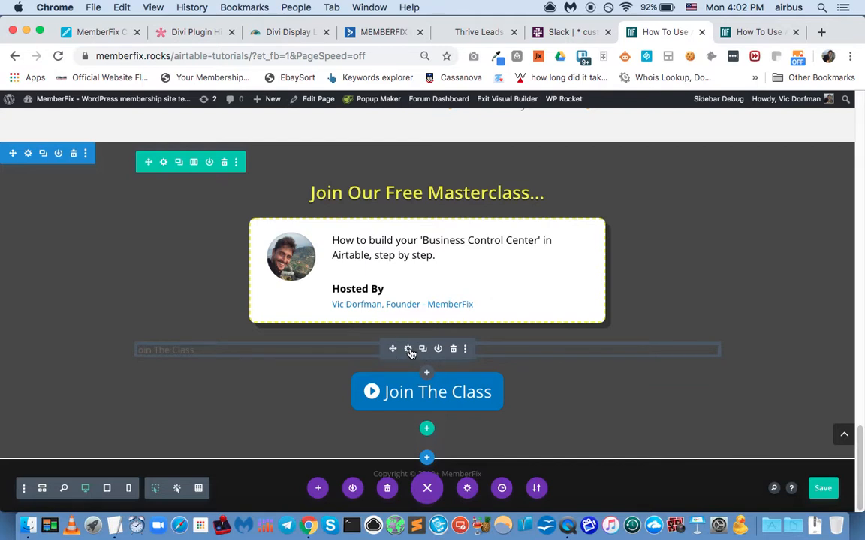
# - Give the text module containing the thrive_2step shortcode a blue background color
pyautogui.click(409, 349)
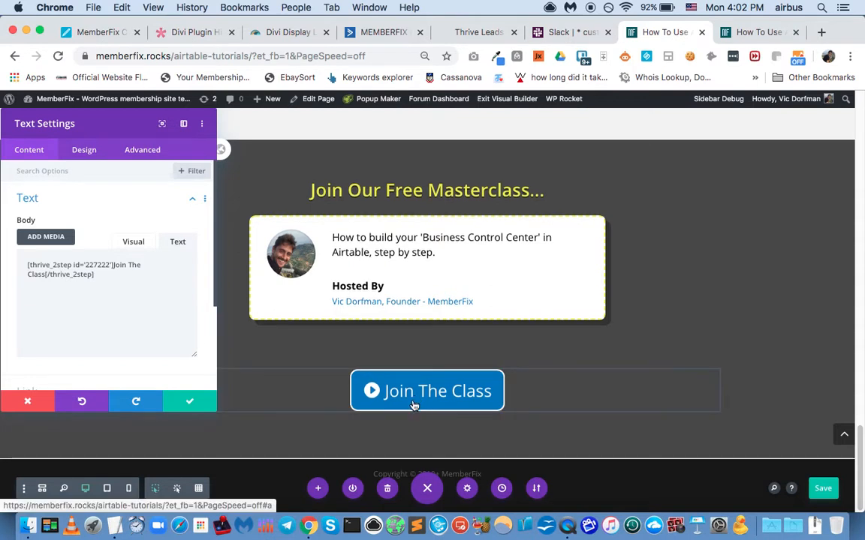
pyautogui.click(87, 152)
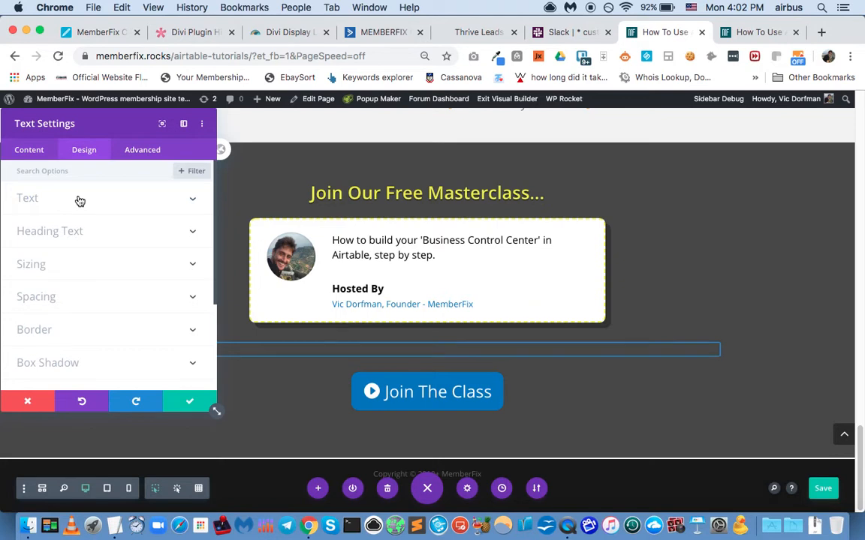
pyautogui.click(28, 151)
pyautogui.scroll(-5, 75, 257)
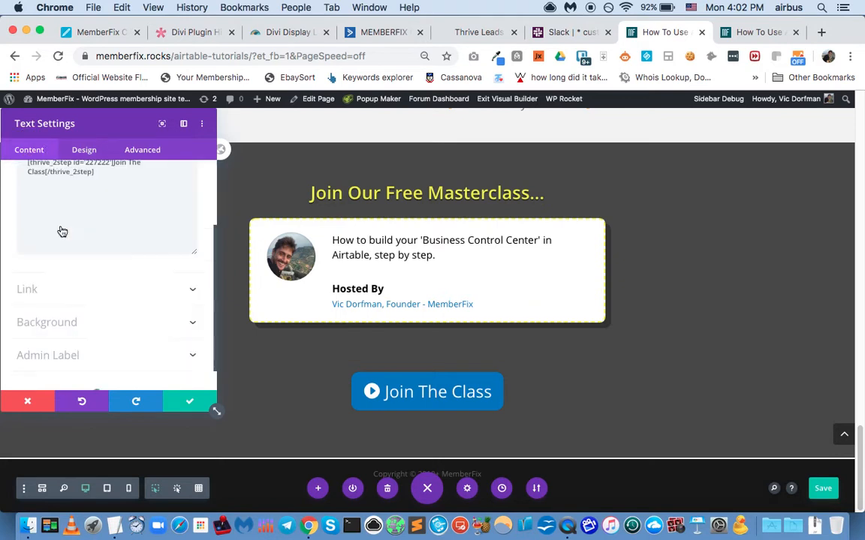
pyautogui.click(93, 320)
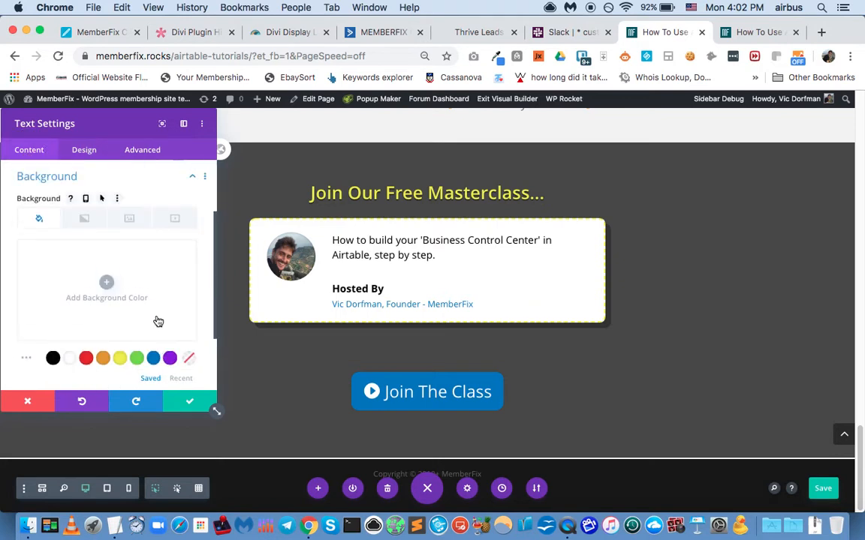
pyautogui.click(154, 359)
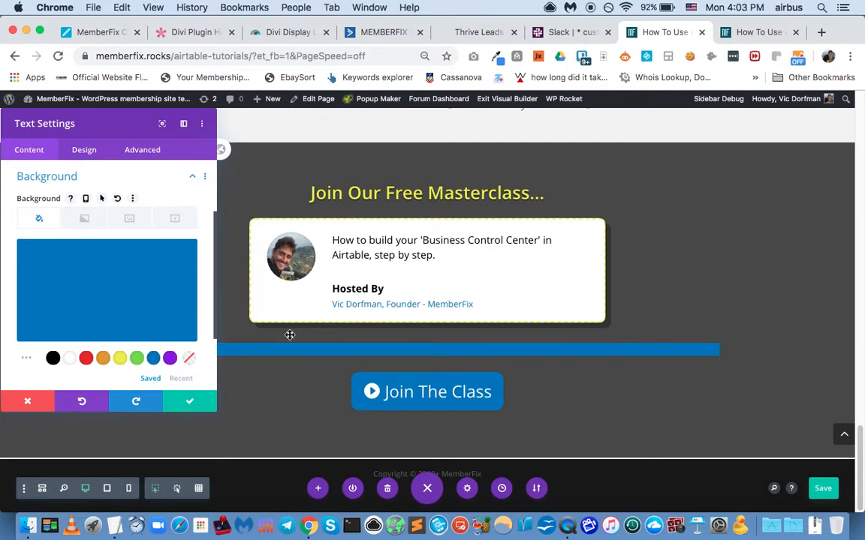
# - Set the text module's maximum width to 28% and its module alignment to center
pyautogui.click(84, 150)
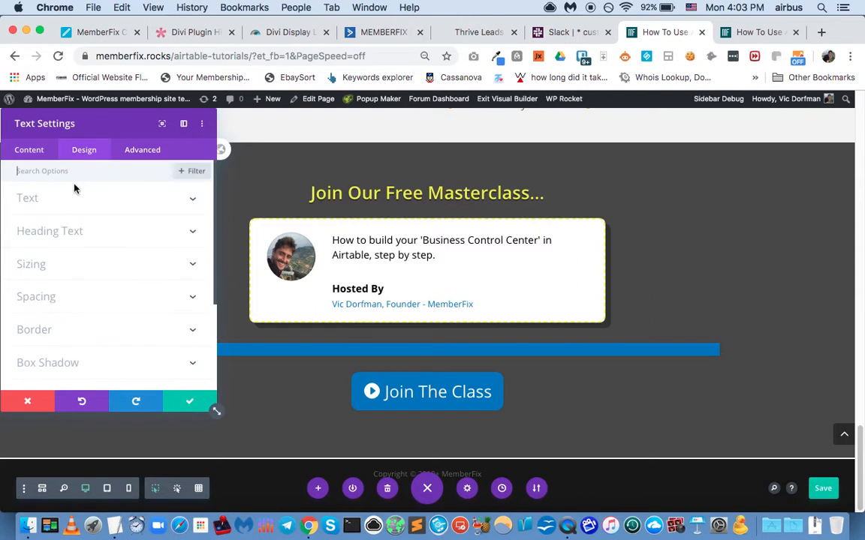
pyautogui.click(78, 265)
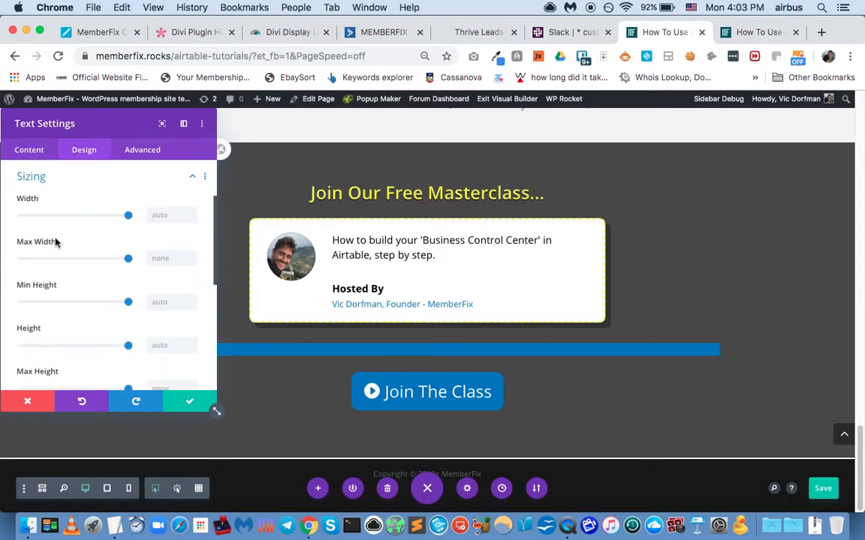
pyautogui.moveTo(129, 254); pyautogui.dragTo(83, 254)
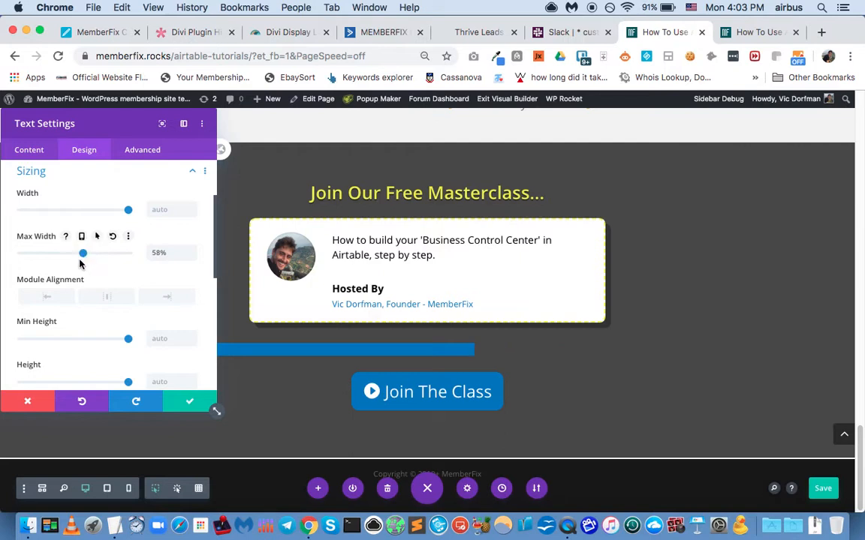
pyautogui.click(103, 302)
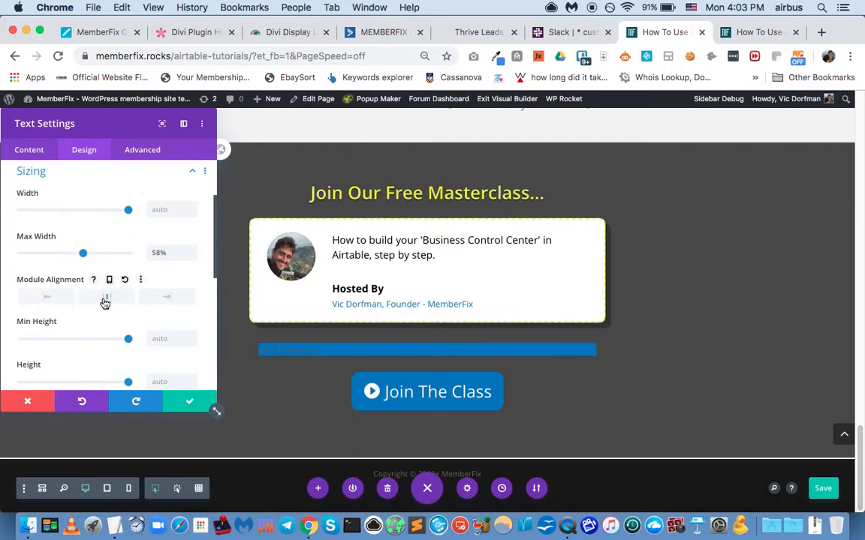
pyautogui.moveTo(83, 254); pyautogui.dragTo(76, 255)
pyautogui.moveTo(67, 255); pyautogui.dragTo(51, 254)
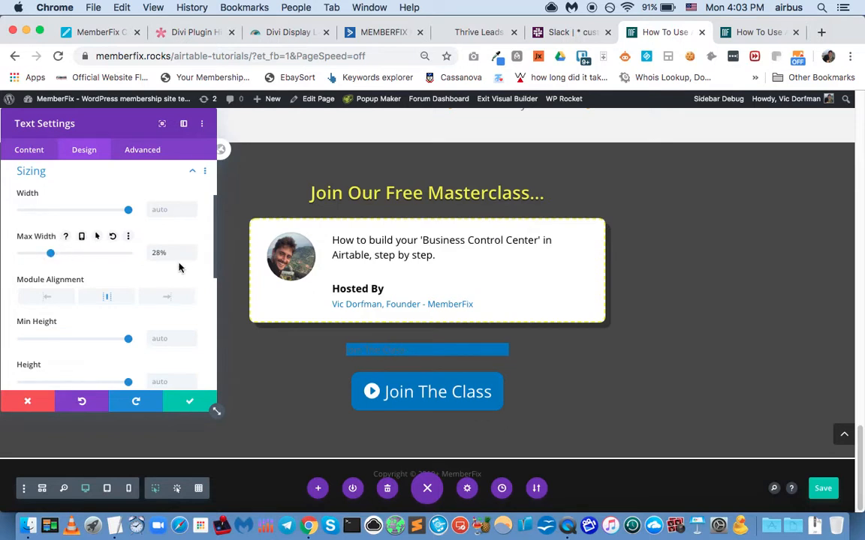
# - Set the text module's minimum height to 65px
pyautogui.scroll(-2, 87, 330)
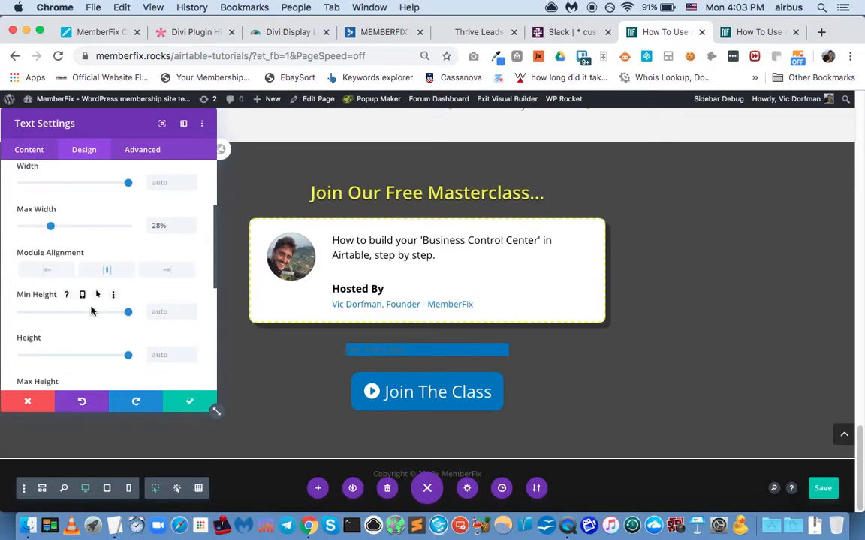
pyautogui.moveTo(128, 315); pyautogui.dragTo(20, 314)
pyautogui.scroll(-1, 69, 300)
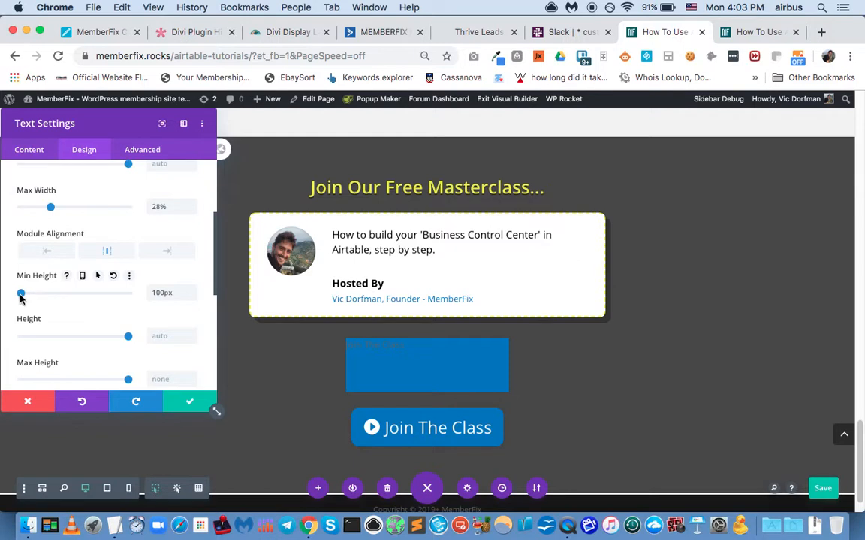
pyautogui.click(160, 293)
pyautogui.click(163, 293)
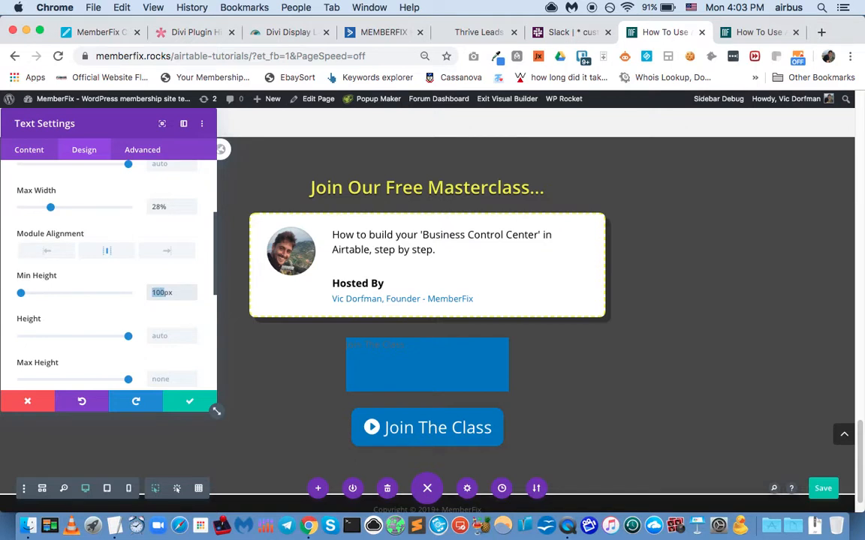
pyautogui.write('65')
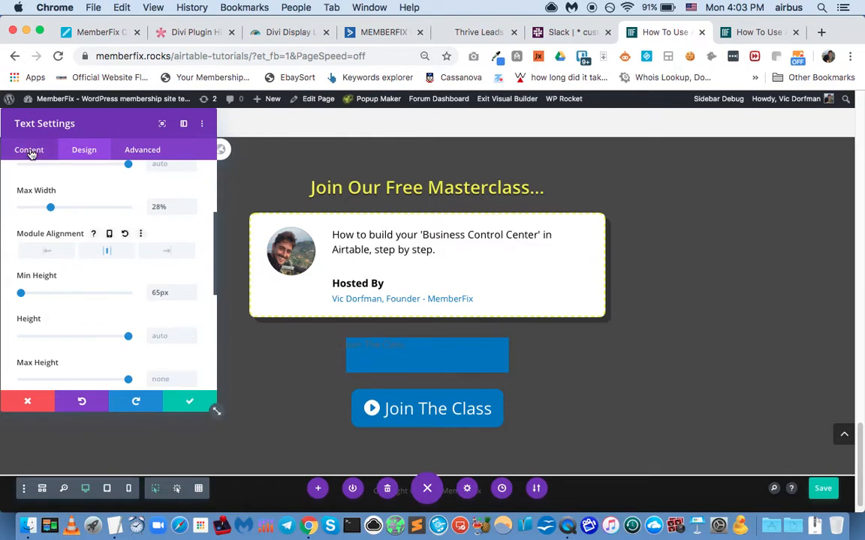
pyautogui.scroll(-5, 88, 258)
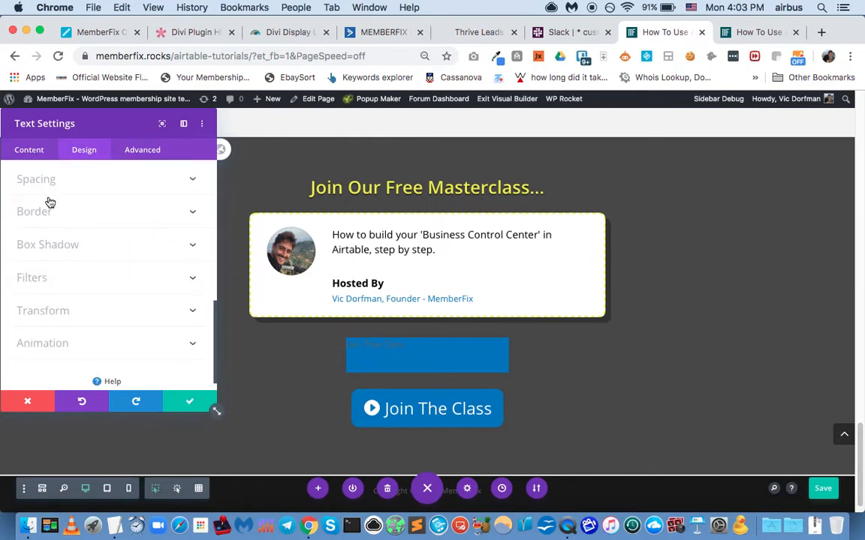
# - Round all four corners of the text module's border to 10px
pyautogui.click(49, 212)
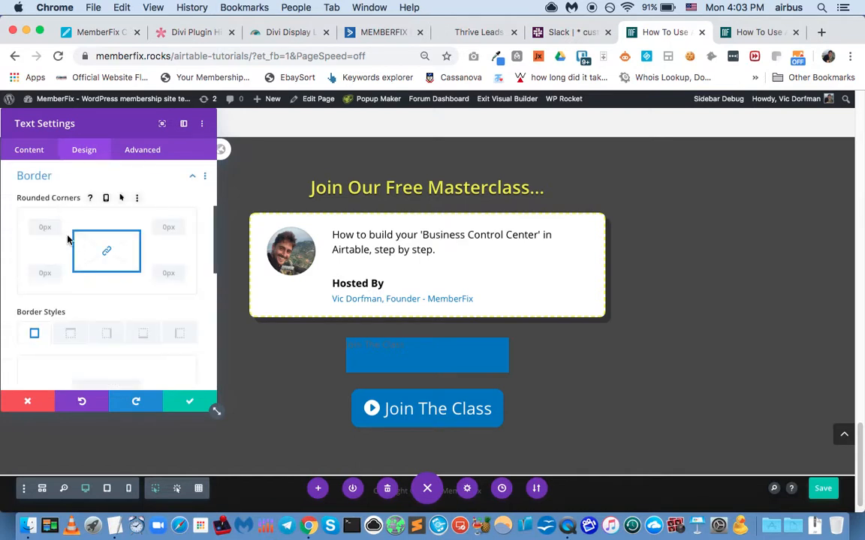
pyautogui.write('1')
pyautogui.click(56, 226)
pyautogui.click(56, 226)
pyautogui.press('Up')
pyautogui.press('Up')
pyautogui.press('Up')
pyautogui.press('Up')
pyautogui.press('Up')
pyautogui.press('Up')
pyautogui.press('Up')
pyautogui.press('Up')
pyautogui.press('Up')
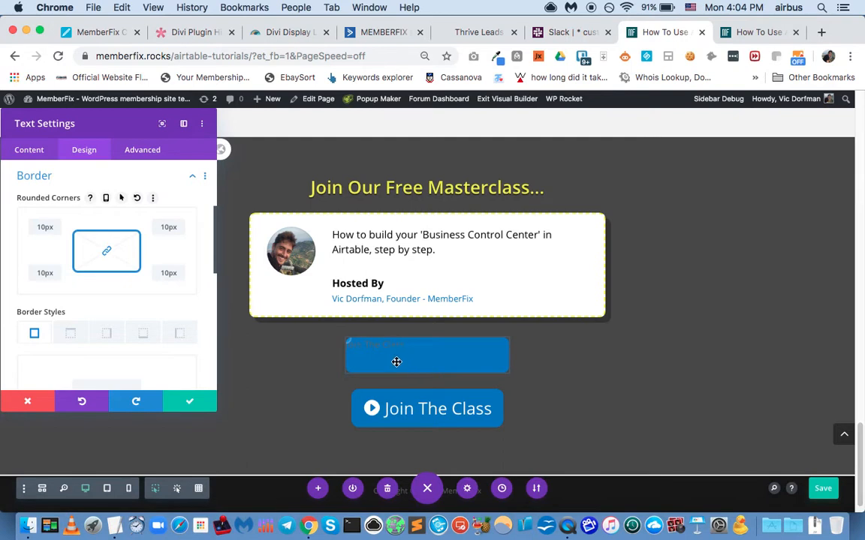
# - Give the text module a white border with a width of 2px
pyautogui.scroll(-3, 110, 330)
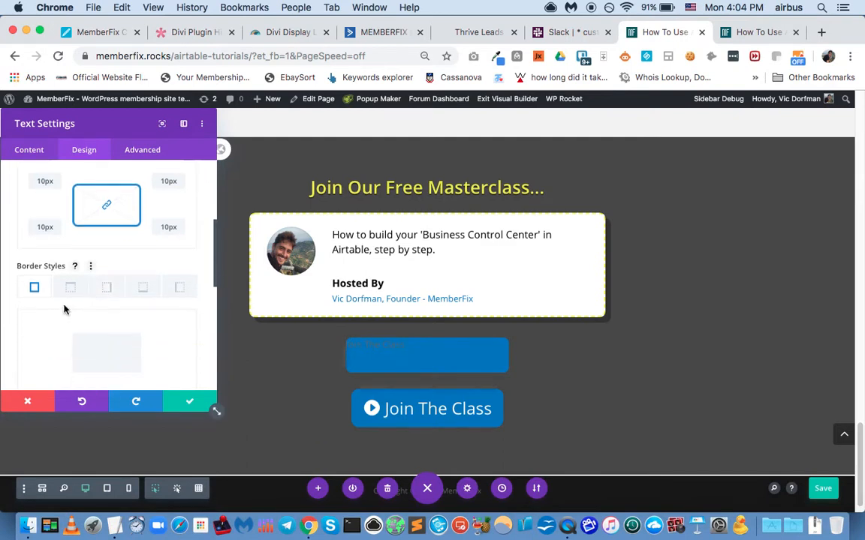
pyautogui.scroll(-4, 56, 292)
pyautogui.click(21, 315)
pyautogui.moveTo(21, 315); pyautogui.dragTo(25, 315)
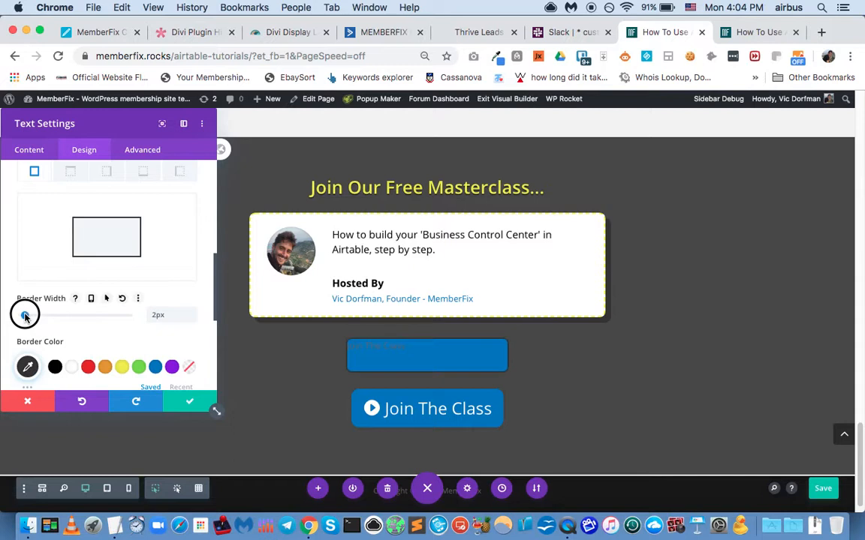
pyautogui.click(75, 369)
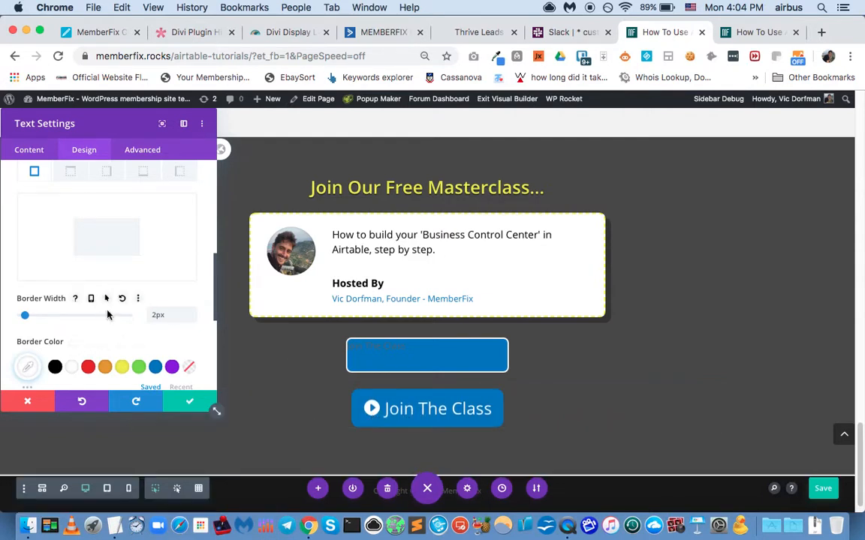
# - Center the text alignment of the Join The Class text module
pyautogui.scroll(-1, 109, 311)
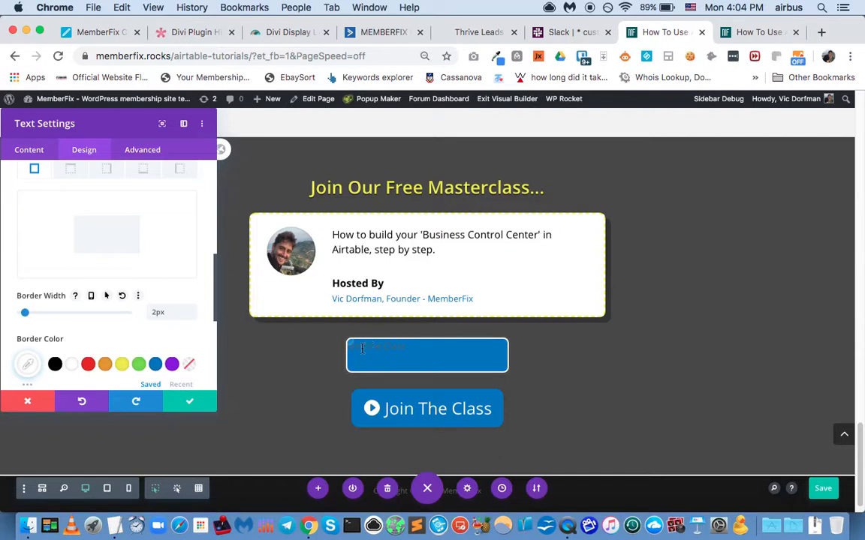
pyautogui.click(43, 154)
pyautogui.click(43, 196)
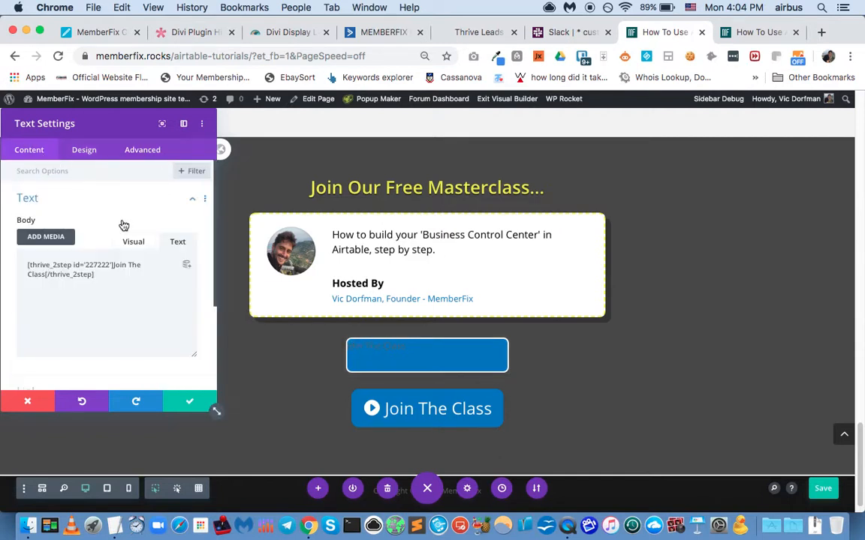
pyautogui.click(86, 151)
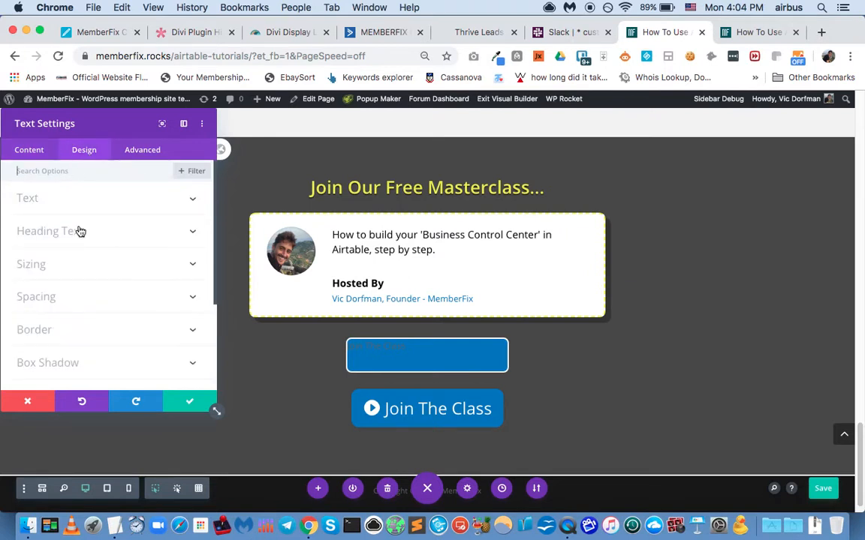
pyautogui.click(65, 204)
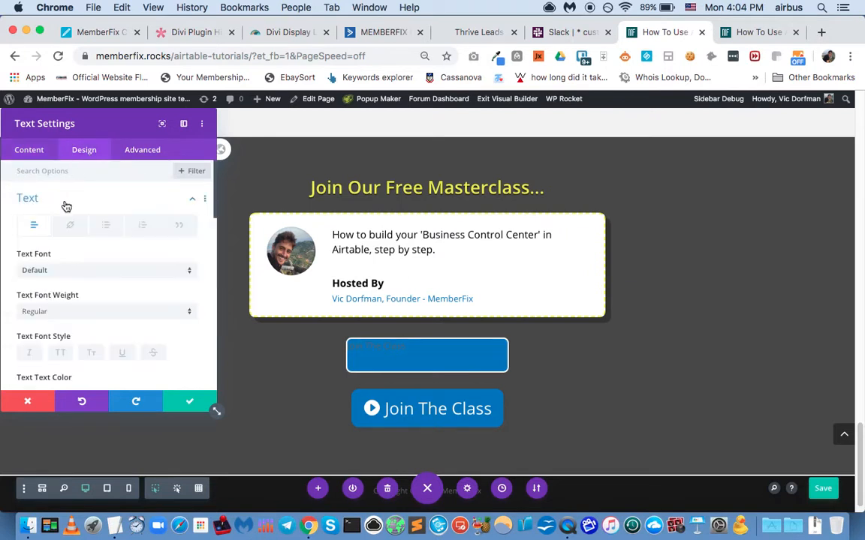
pyautogui.scroll(-2, 87, 253)
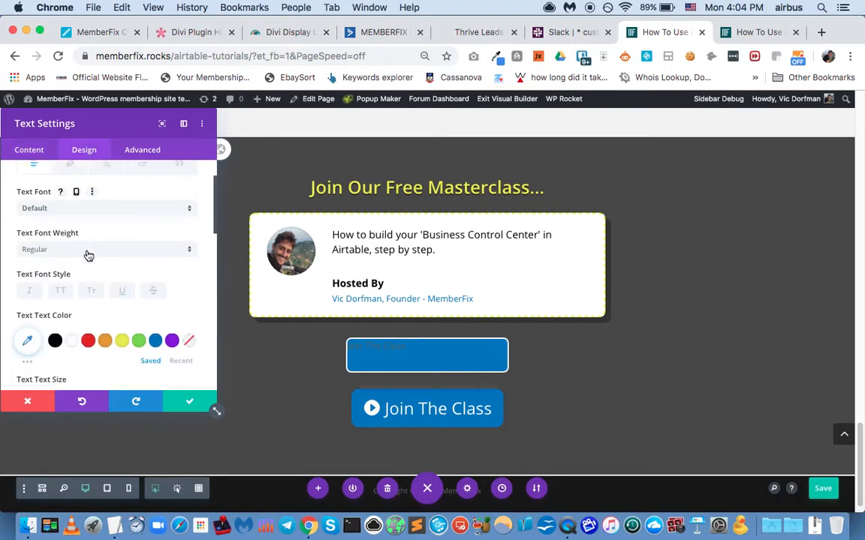
pyautogui.scroll(-5, 89, 256)
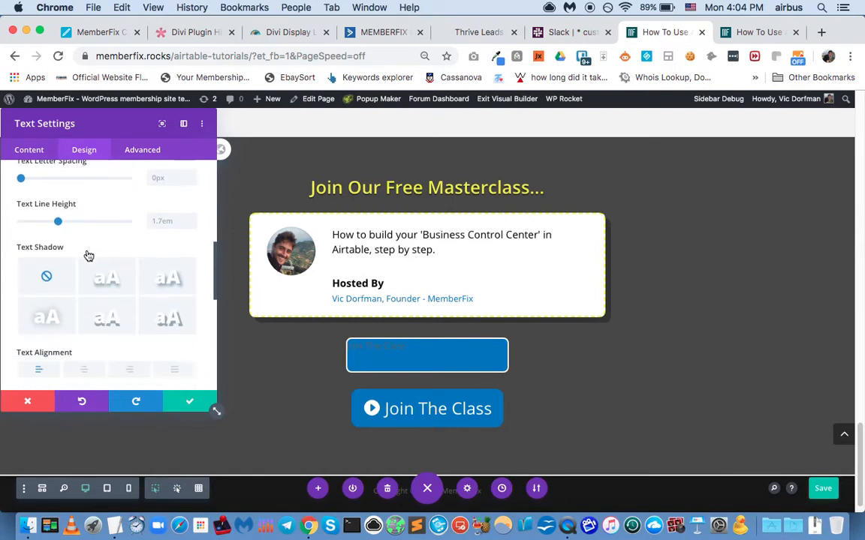
pyautogui.scroll(-3, 89, 255)
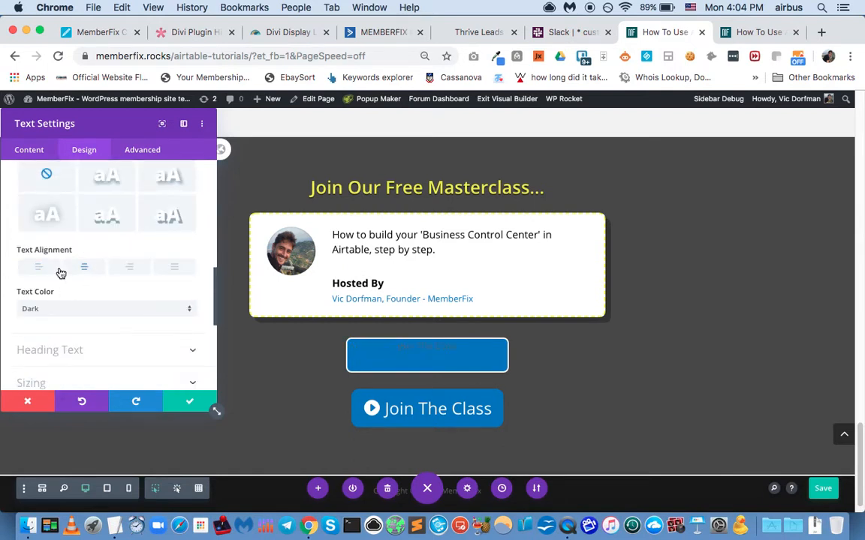
# - Set the text module's text color to white (#ffffff) and its text size to 34px
pyautogui.scroll(6, 65, 278)
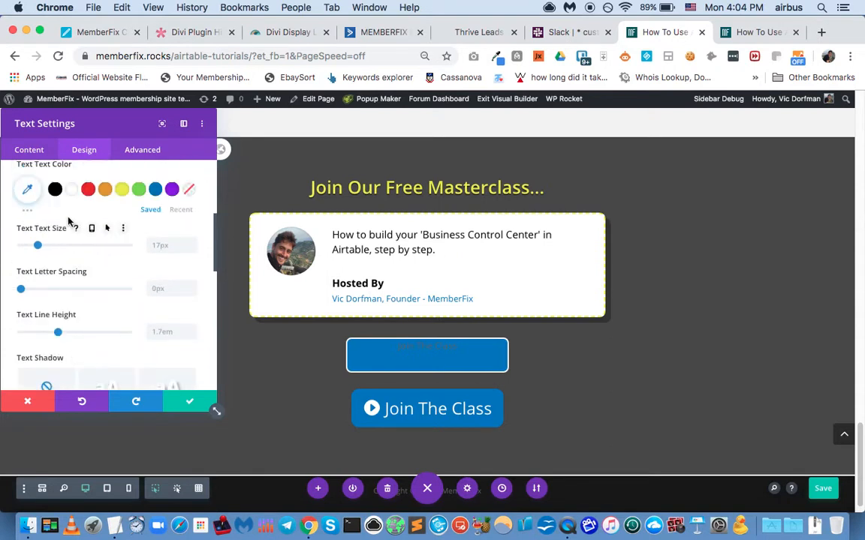
pyautogui.scroll(1, 68, 220)
pyautogui.click(72, 221)
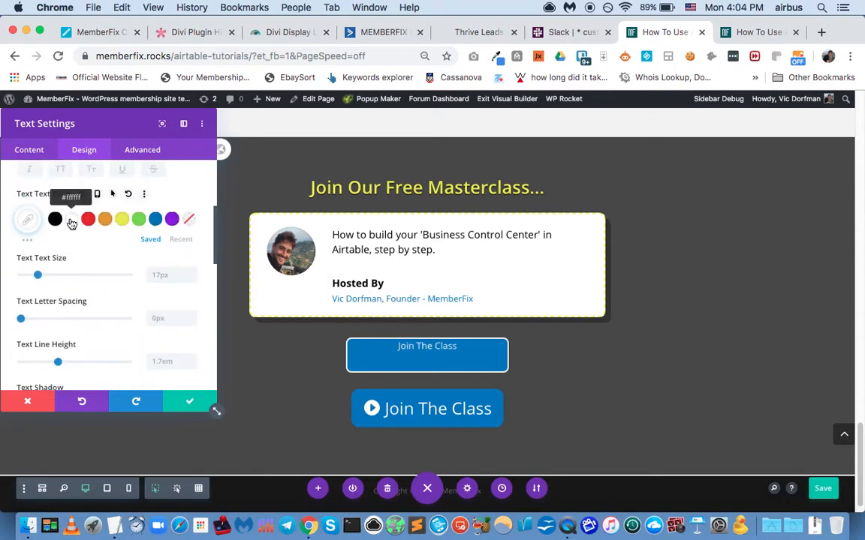
pyautogui.scroll(1, 72, 223)
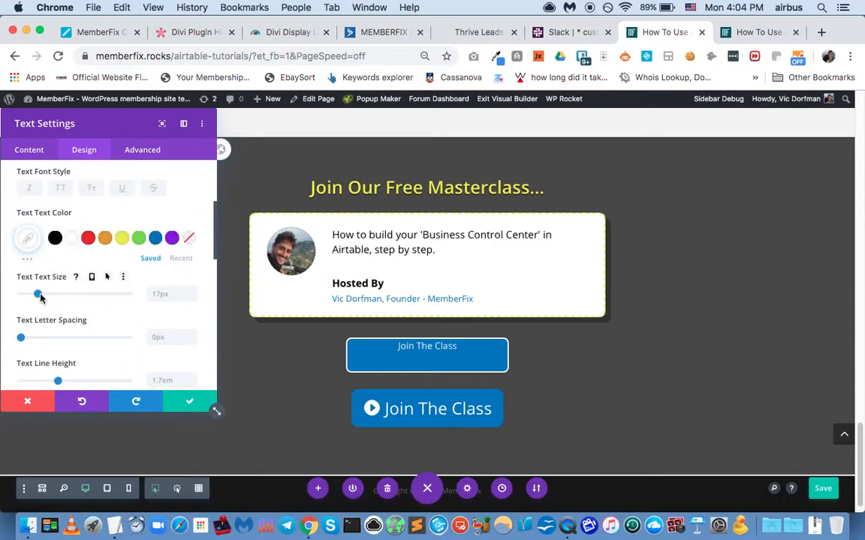
pyautogui.moveTo(38, 293); pyautogui.dragTo(57, 293)
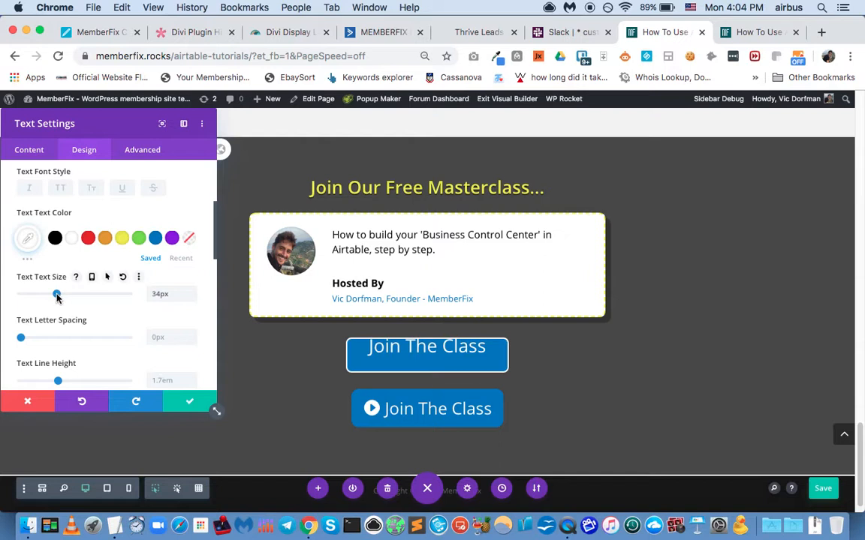
# - Set the text module's line height to 1.8em and adjust its text size to 33px
pyautogui.scroll(-3, 60, 299)
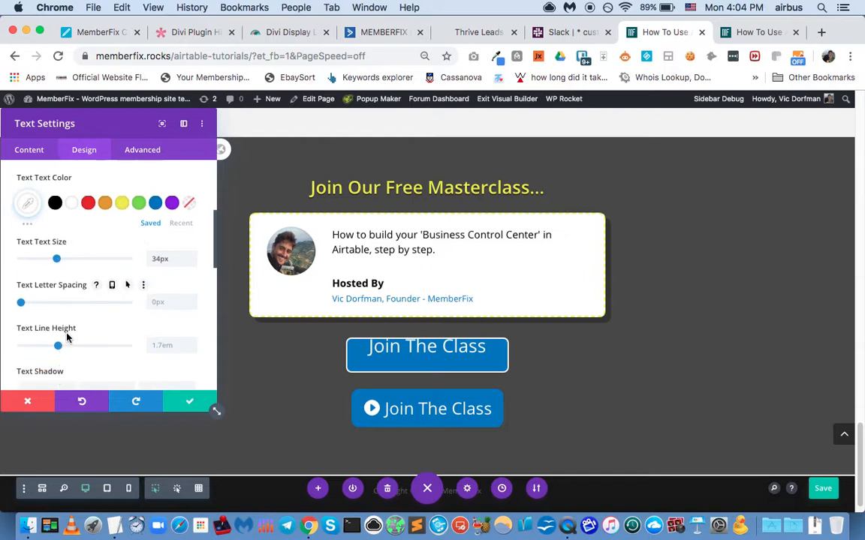
pyautogui.moveTo(57, 329); pyautogui.dragTo(64, 330)
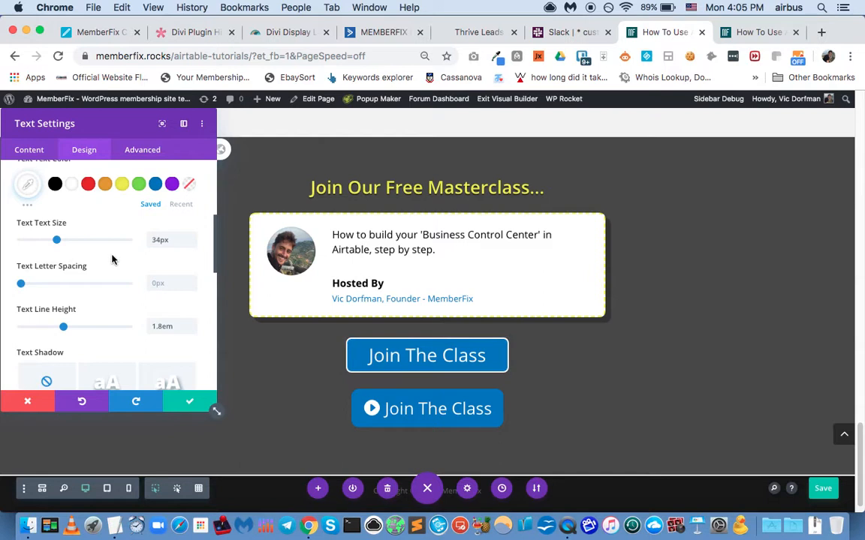
pyautogui.moveTo(63, 332); pyautogui.dragTo(65, 331)
pyautogui.click(55, 242)
pyautogui.moveTo(56, 242); pyautogui.dragTo(55, 241)
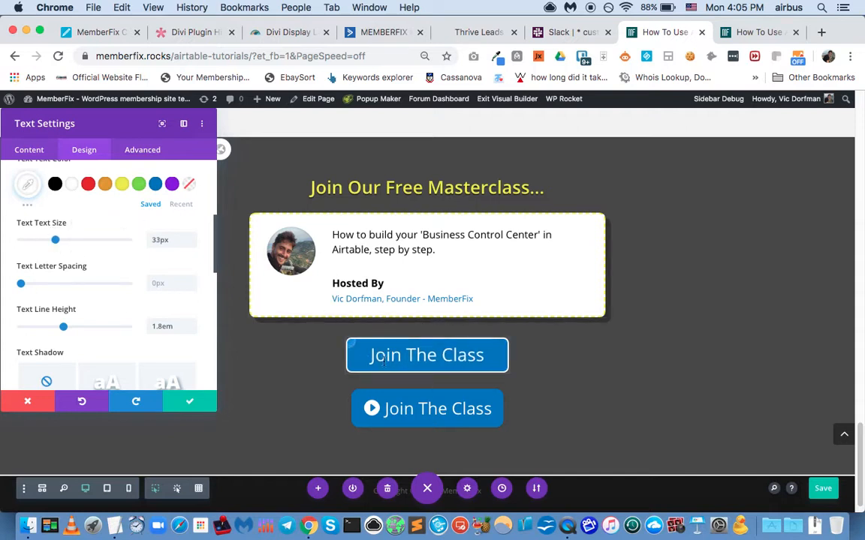
# - Review the text module's remaining text design options and its content settings, including the thrive_2step shortcode
pyautogui.scroll(-4, 106, 283)
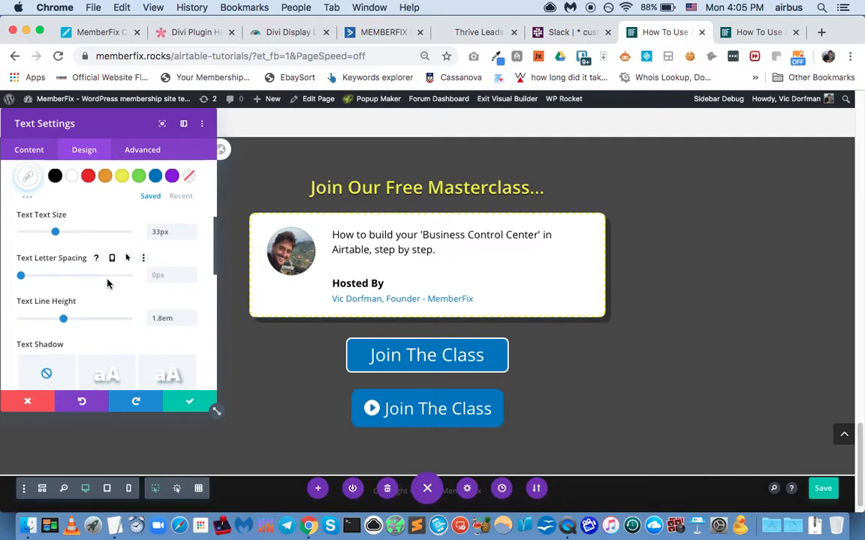
pyautogui.scroll(-1, 112, 283)
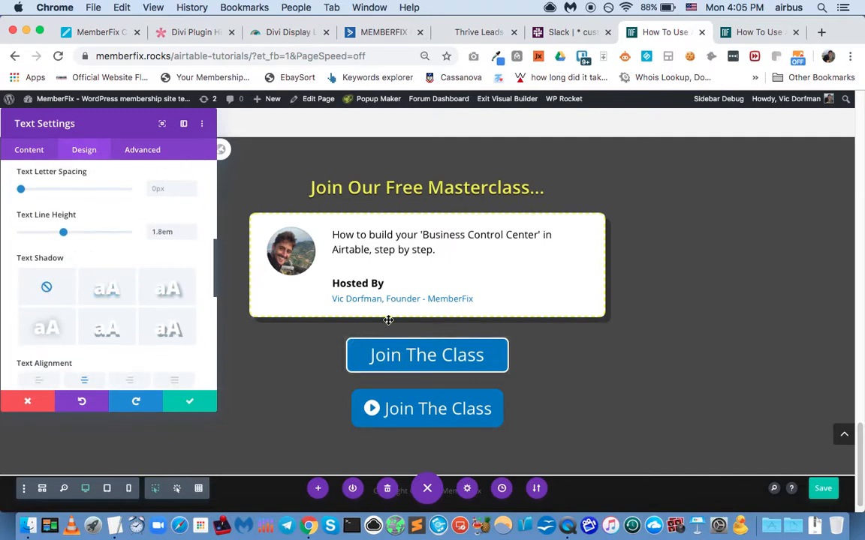
pyautogui.scroll(-10, 94, 319)
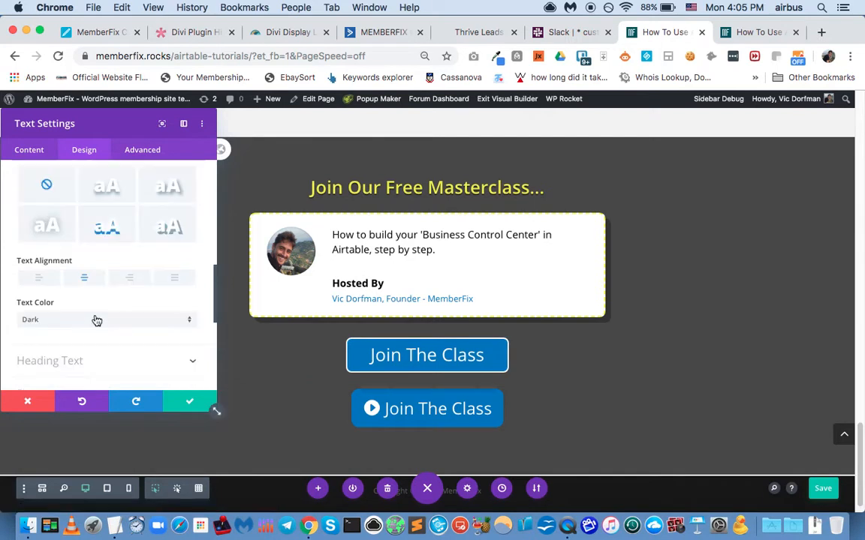
pyautogui.scroll(12, 95, 307)
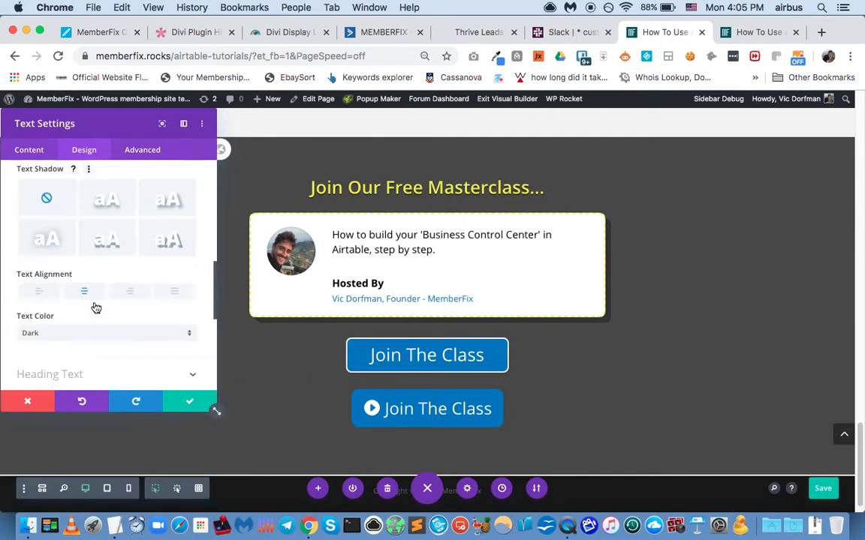
pyautogui.click(29, 151)
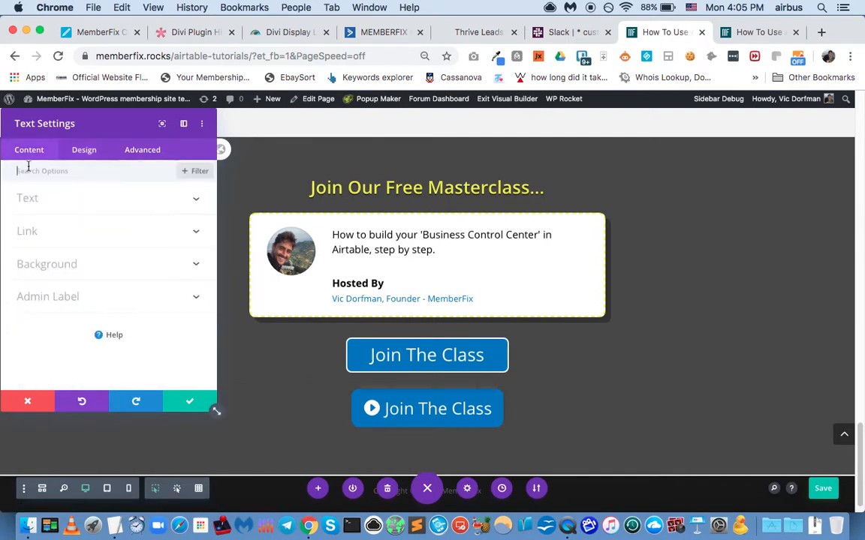
pyautogui.click(52, 200)
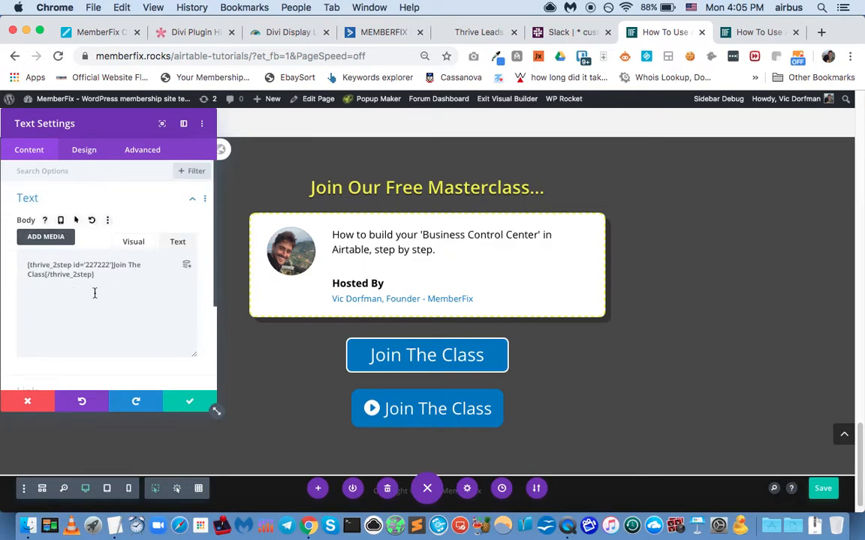
pyautogui.scroll(-4, 81, 282)
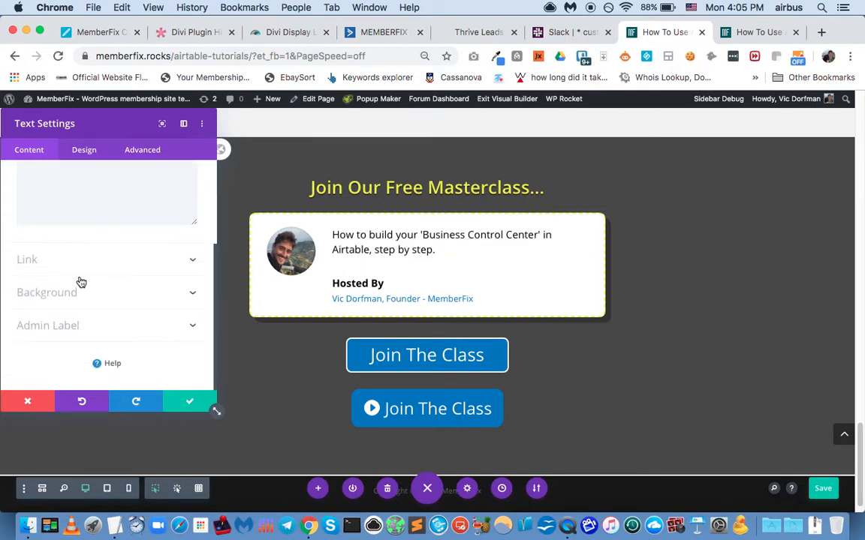
pyautogui.scroll(4, 81, 281)
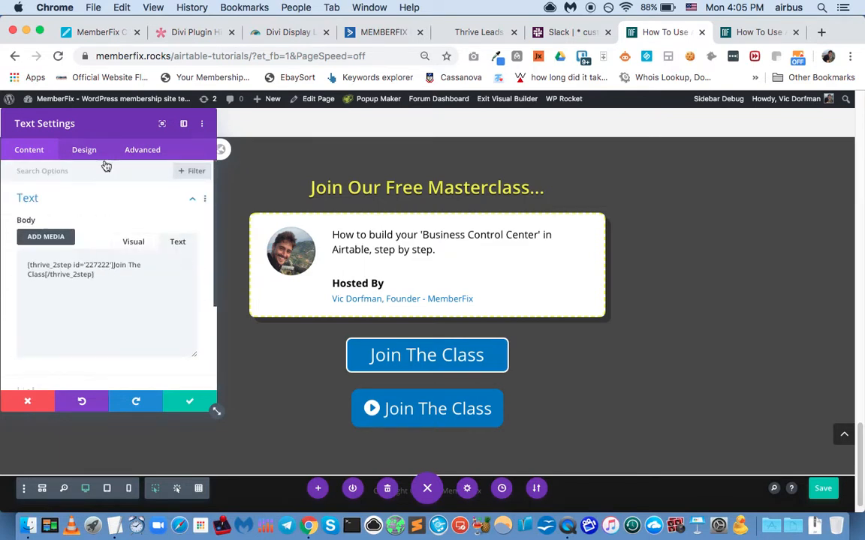
pyautogui.scroll(-4, 76, 297)
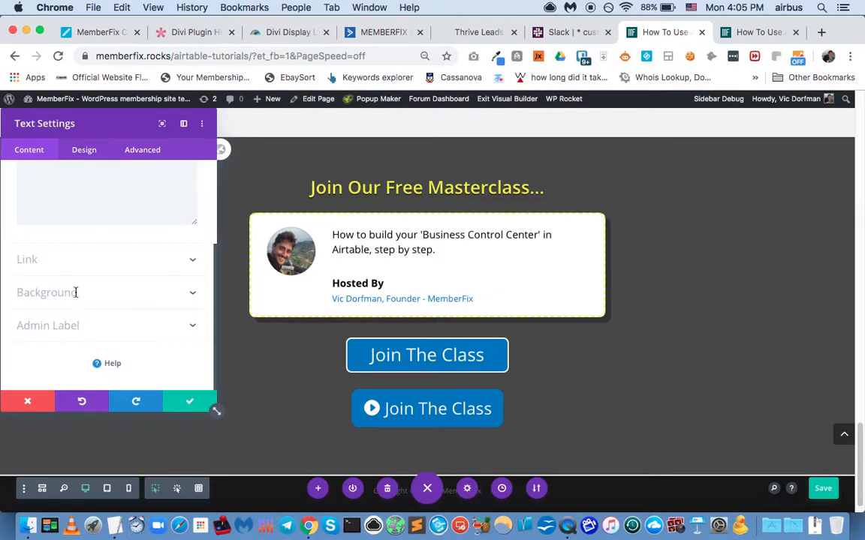
pyautogui.scroll(4, 75, 293)
# - Switch the page preview to tablet size and open the text module's sizing design options
pyautogui.click(106, 488)
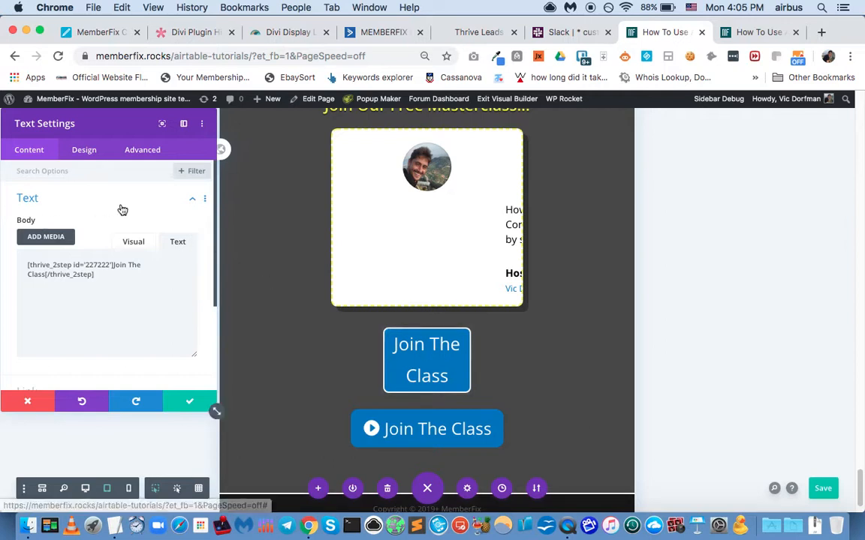
pyautogui.click(88, 150)
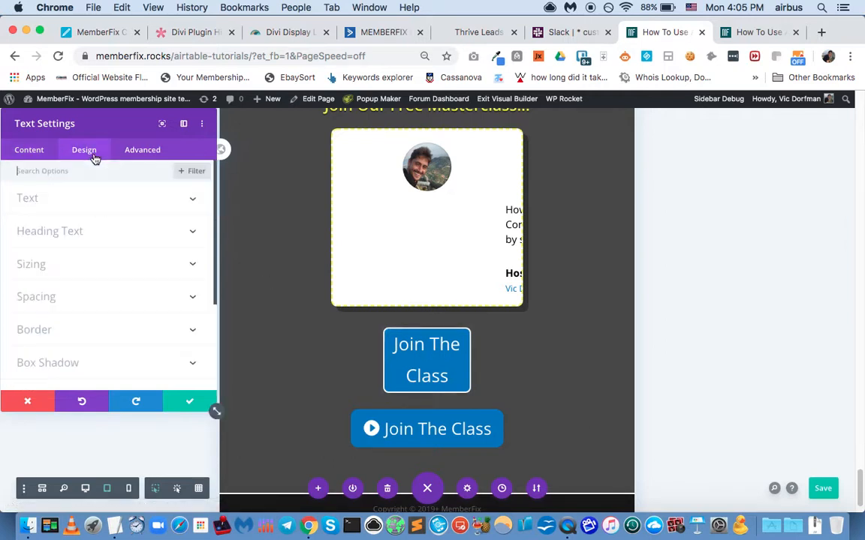
pyautogui.scroll(-1, 75, 278)
pyautogui.click(64, 256)
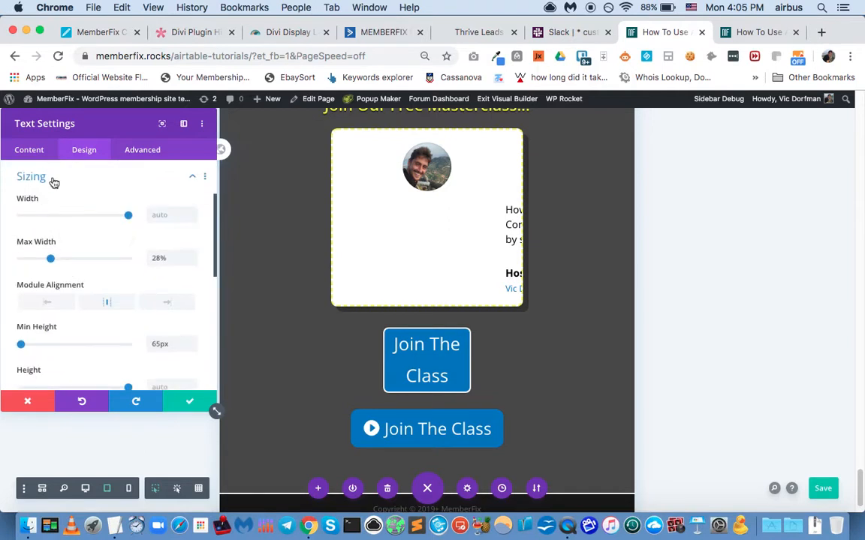
pyautogui.scroll(1, 75, 184)
pyautogui.scroll(1, 42, 195)
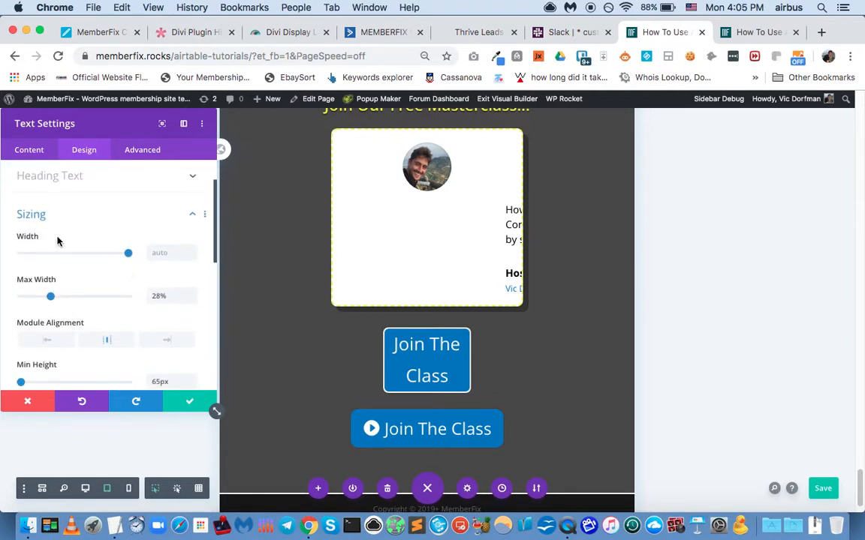
# - Enable responsive values for the text module's max width and set the tablet max width to 49%
pyautogui.click(204, 214)
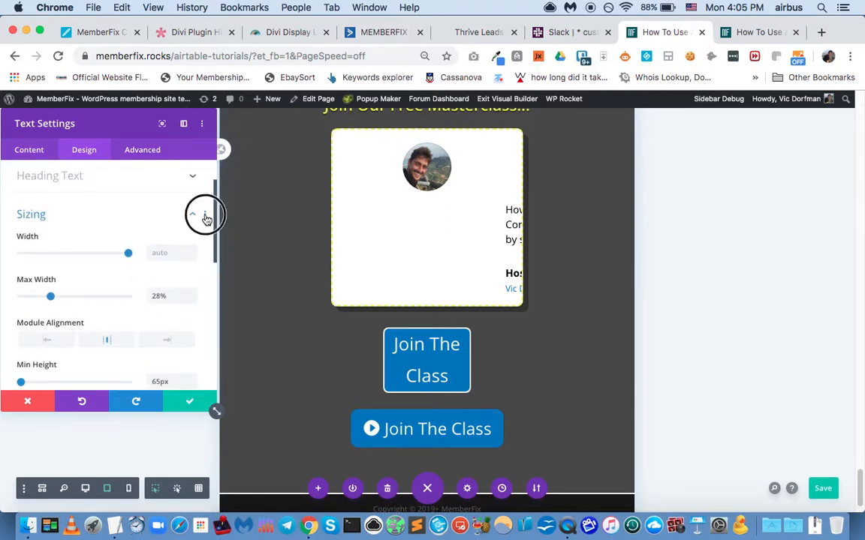
pyautogui.click(104, 244)
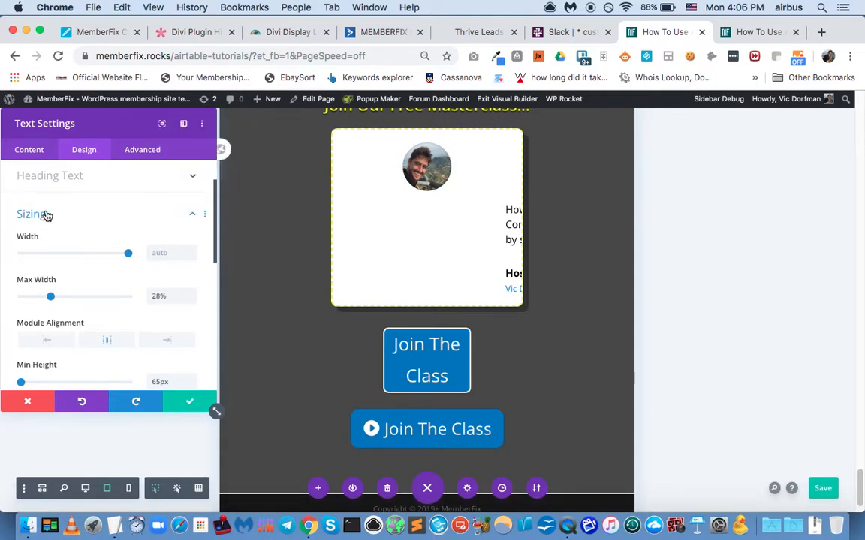
pyautogui.click(75, 226)
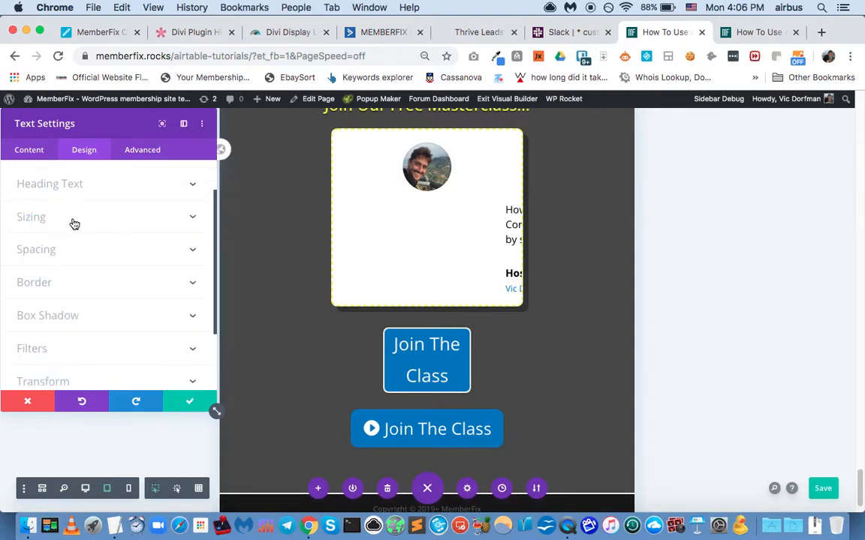
pyautogui.click(75, 219)
pyautogui.scroll(-1, 113, 262)
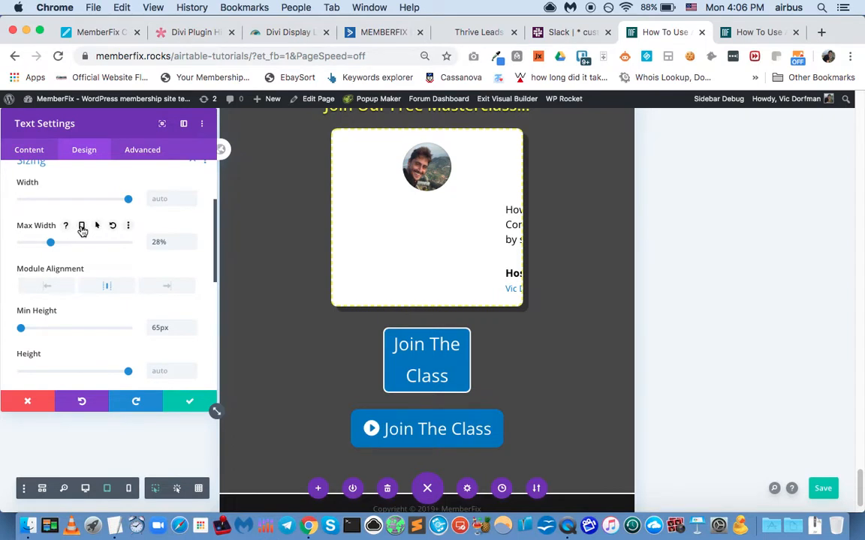
pyautogui.click(82, 229)
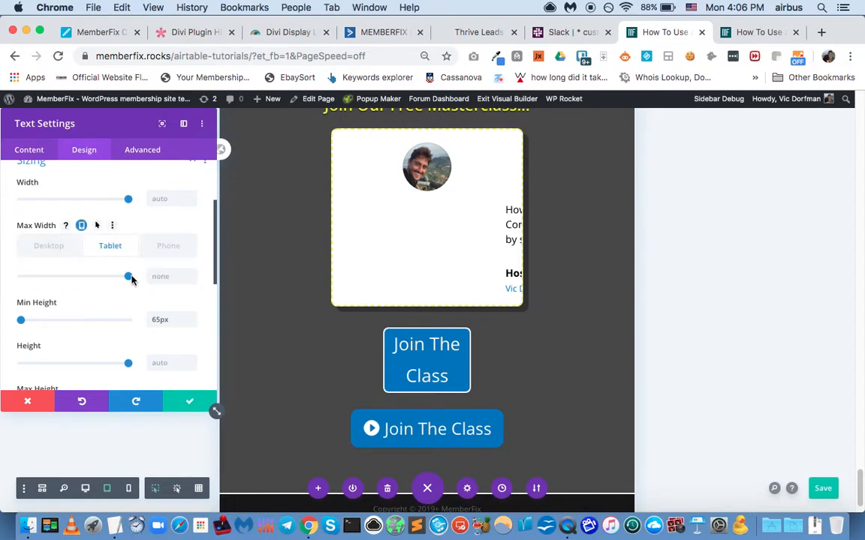
pyautogui.moveTo(129, 278); pyautogui.dragTo(74, 283)
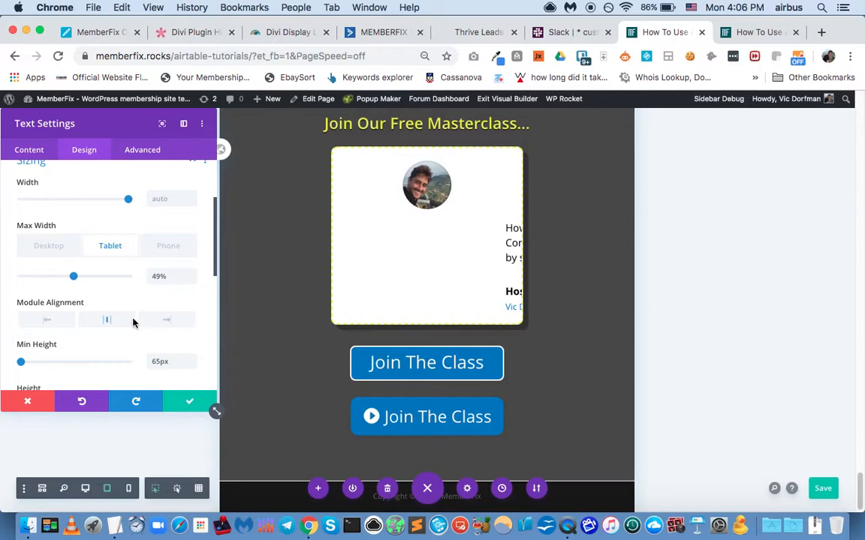
# - Set the text module's phone max width to 79%
pyautogui.click(170, 244)
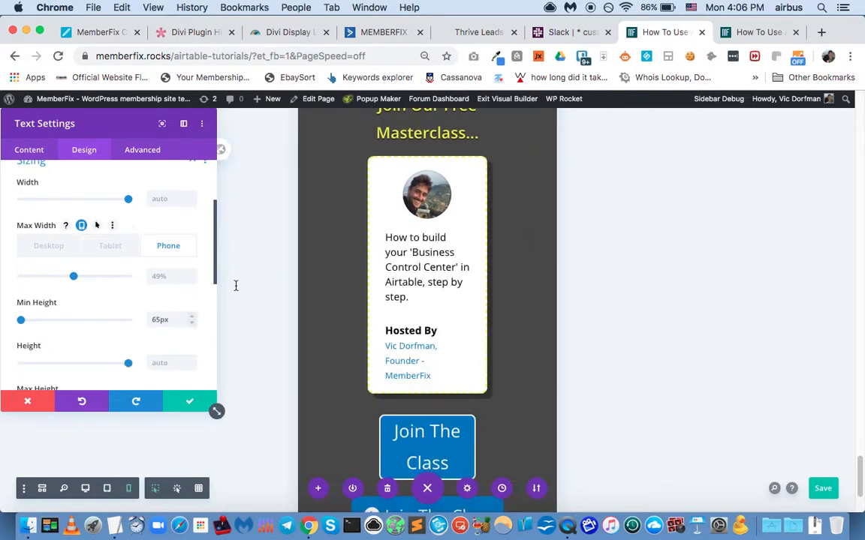
pyautogui.scroll(-2, 432, 301)
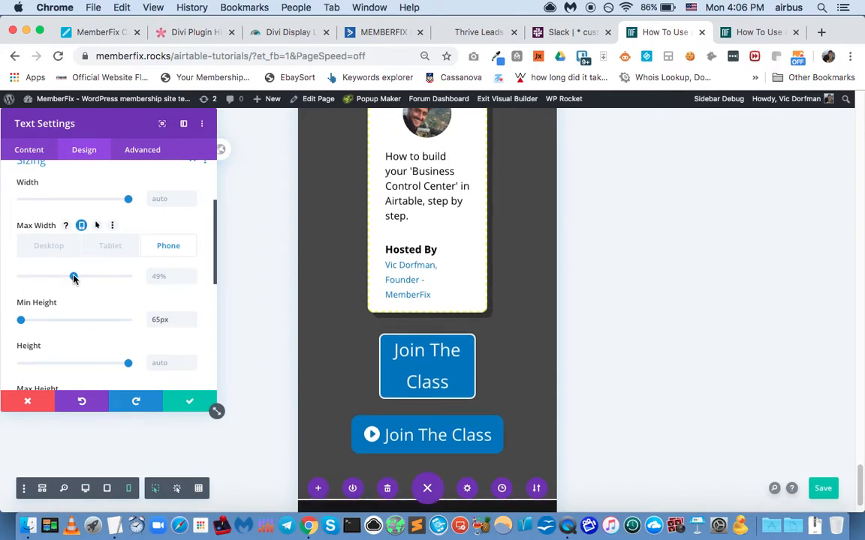
pyautogui.scroll(1, 120, 201)
pyautogui.click(74, 279)
pyautogui.moveTo(74, 279); pyautogui.dragTo(106, 281)
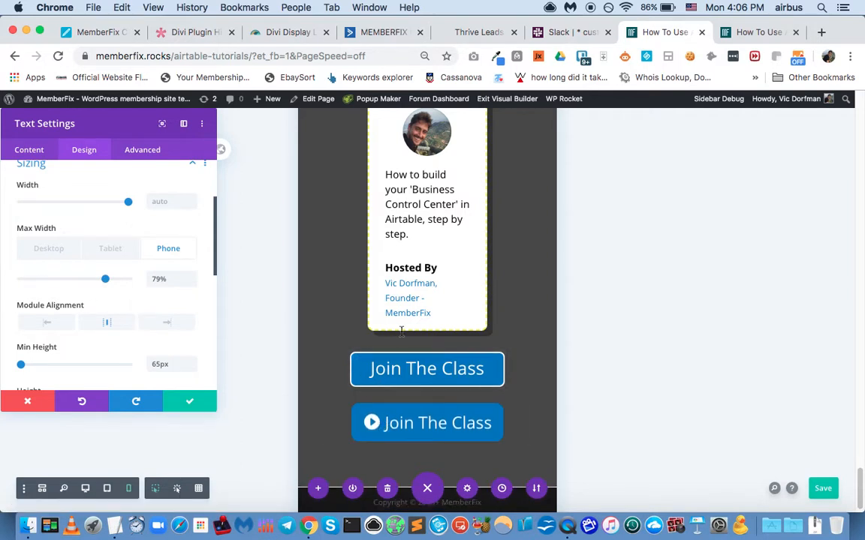
# - Open emojicopy.com in a new browser tab and copy the right-pointing hand emoji
pyautogui.press('super+t')
pyautogui.write('ee')
pyautogui.press('BackSpace')
pyautogui.write('m')
pyautogui.press('Return')
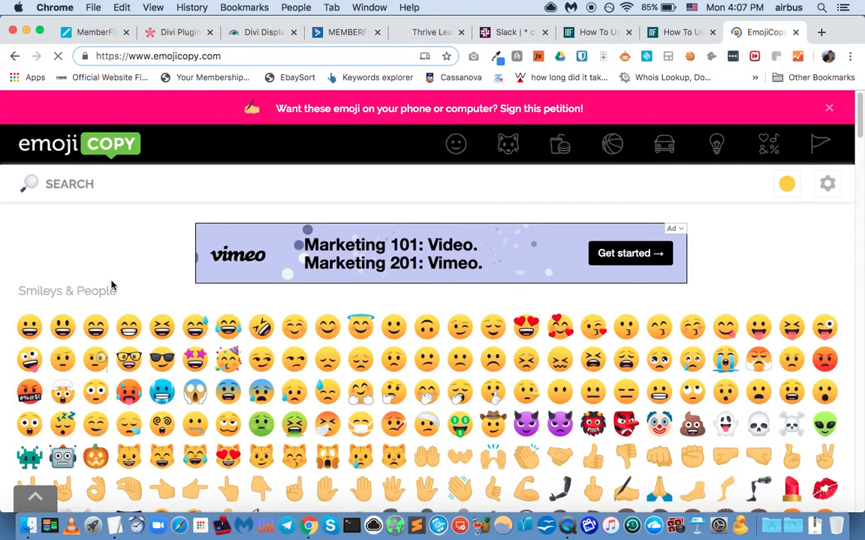
pyautogui.scroll(-1, 110, 285)
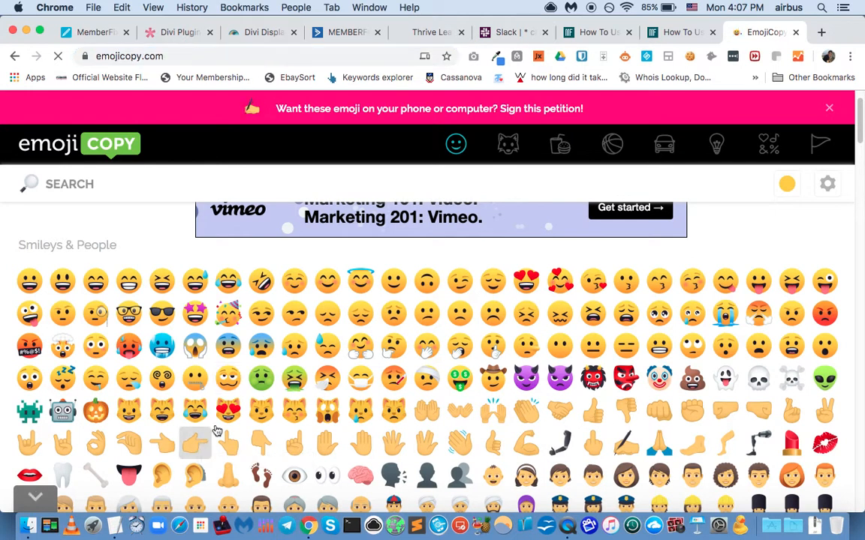
pyautogui.click(196, 442)
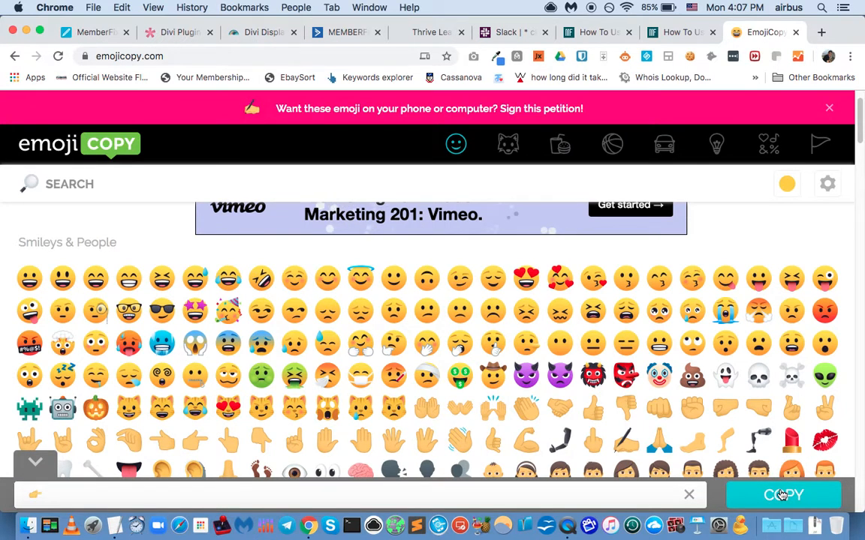
pyautogui.click(782, 495)
# - Back in the Divi builder, insert the copied hand emoji and a space before "Join The Class" inside the thrive_2step shortcode
pyautogui.click(601, 33)
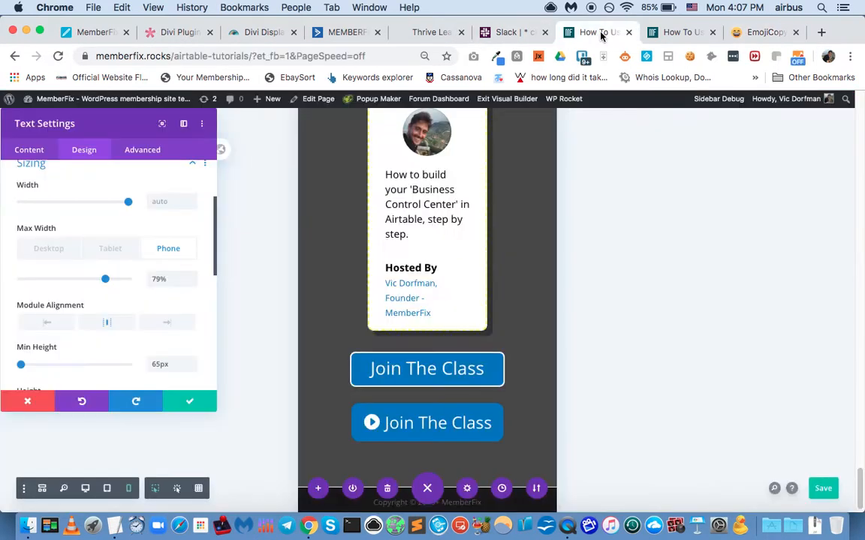
pyautogui.click(400, 366)
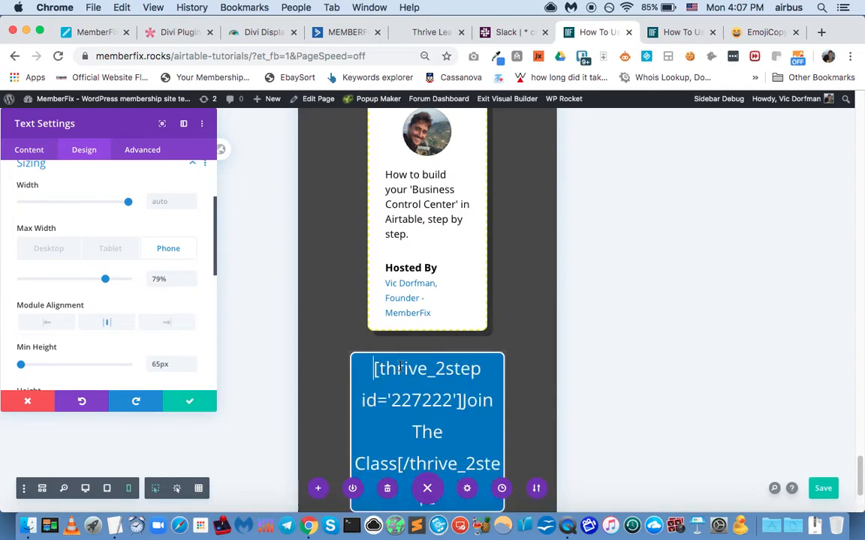
pyautogui.click(35, 149)
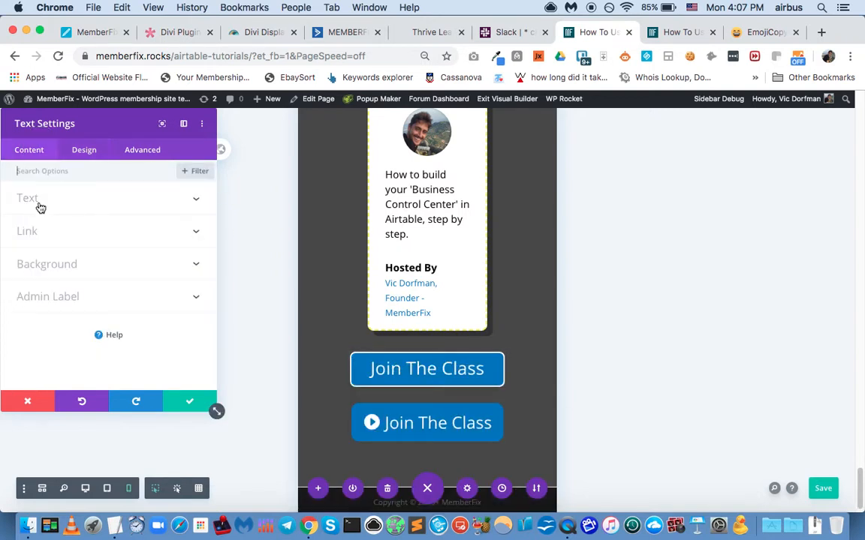
pyautogui.click(114, 264)
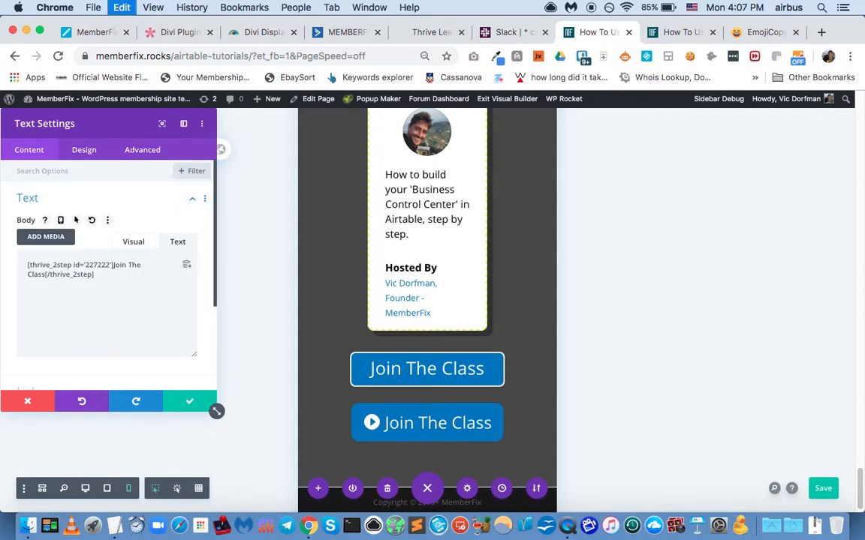
pyautogui.press('super+v')
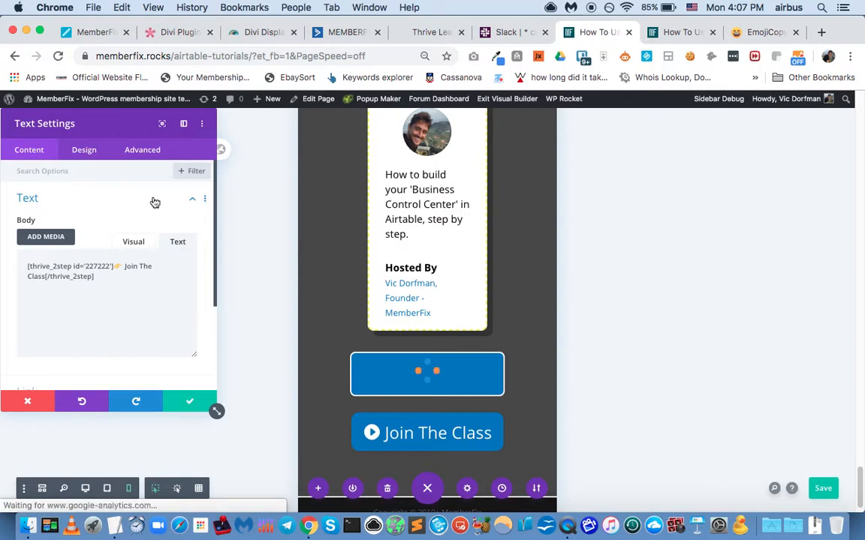
# - Look through the text module's design options, including its transform, filter and animation settings
pyautogui.click(85, 153)
pyautogui.scroll(-1, 71, 268)
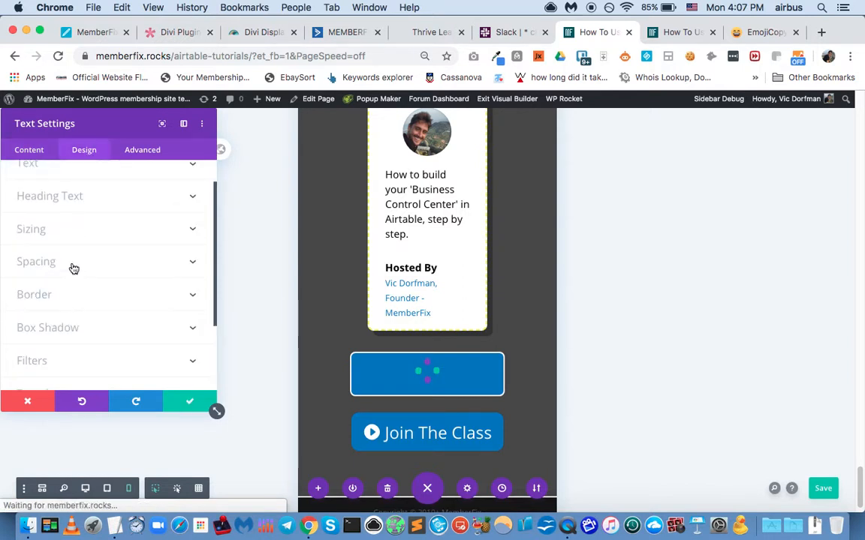
pyautogui.scroll(-3, 73, 268)
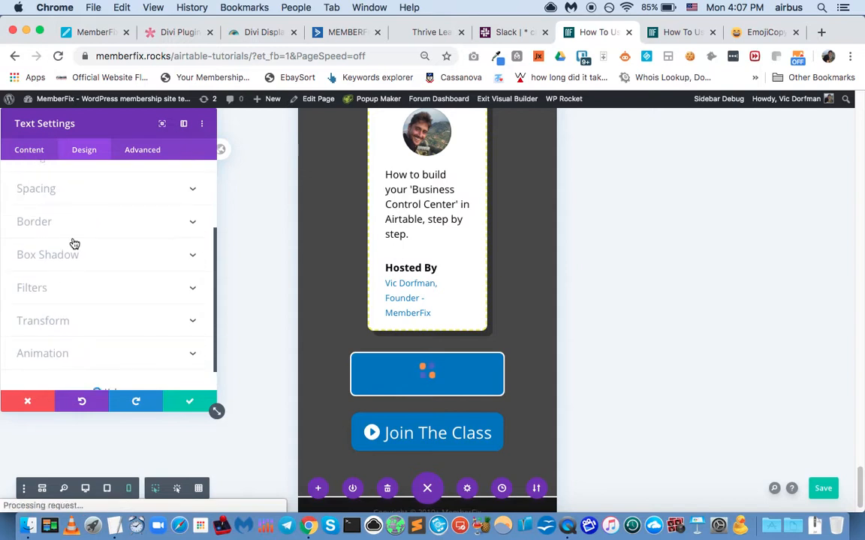
pyautogui.scroll(3, 75, 248)
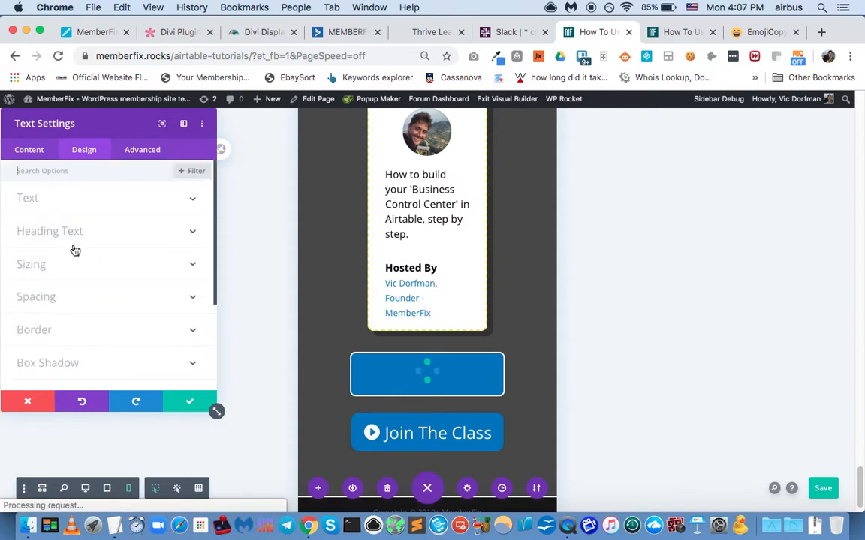
pyautogui.scroll(-4, 34, 233)
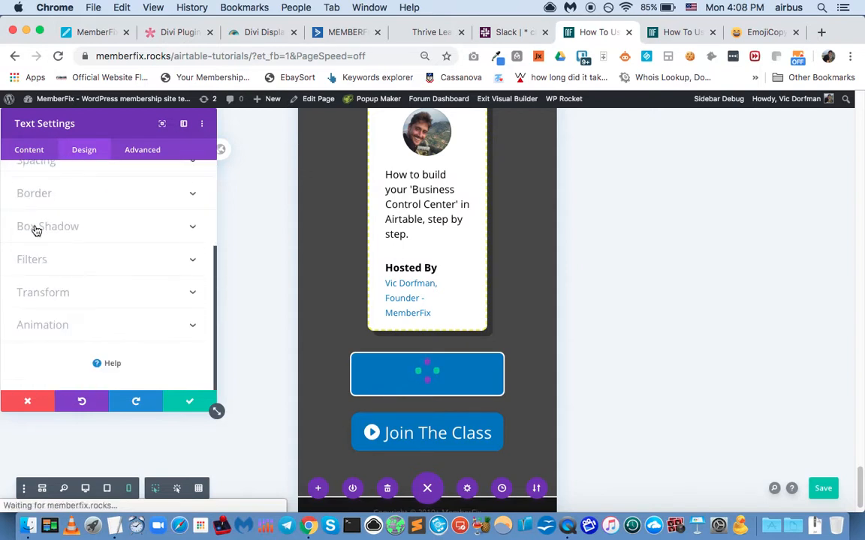
pyautogui.click(58, 291)
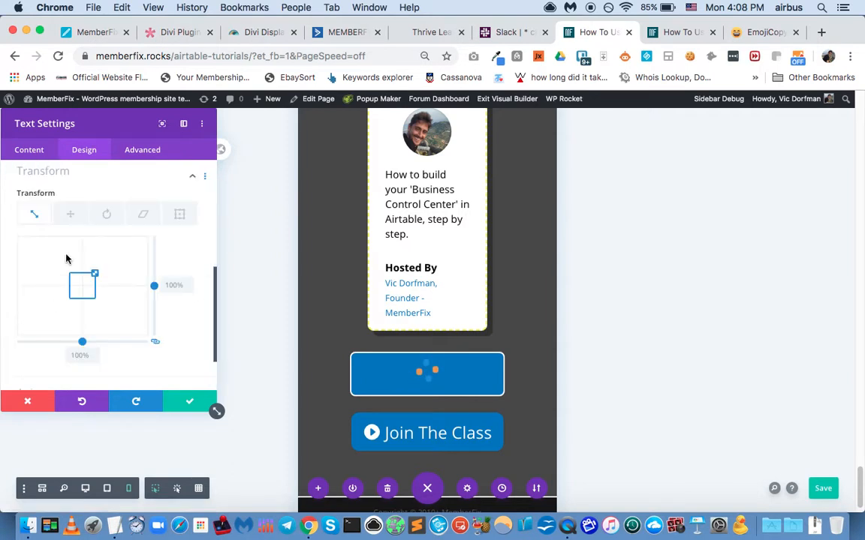
pyautogui.scroll(-1, 64, 247)
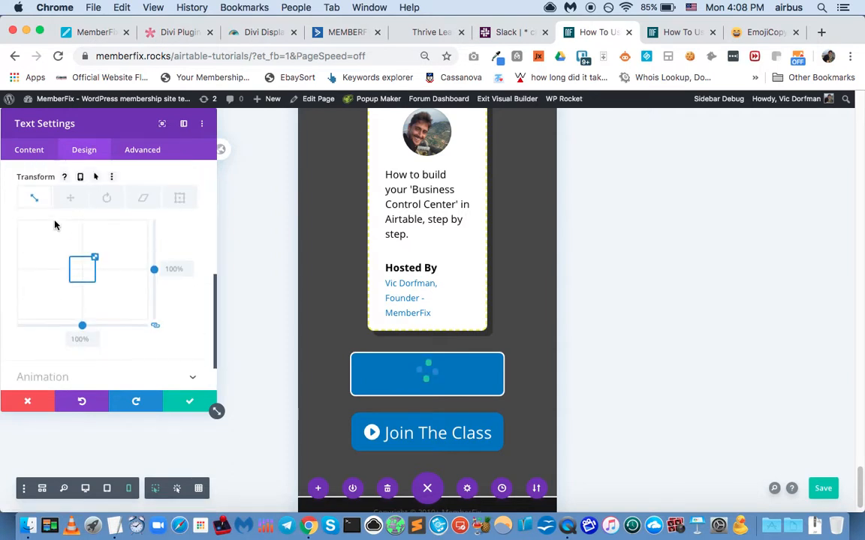
pyautogui.scroll(3, 54, 225)
pyautogui.click(68, 225)
pyautogui.scroll(-5, 69, 230)
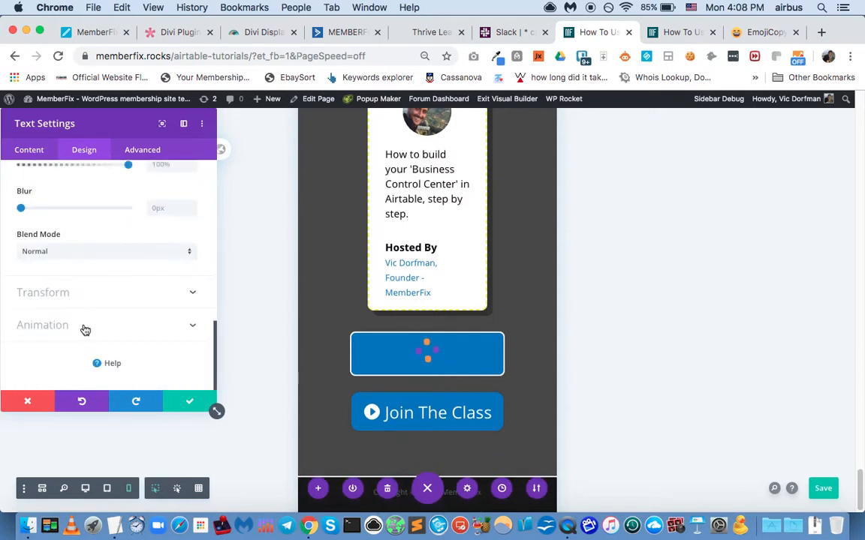
pyautogui.click(83, 328)
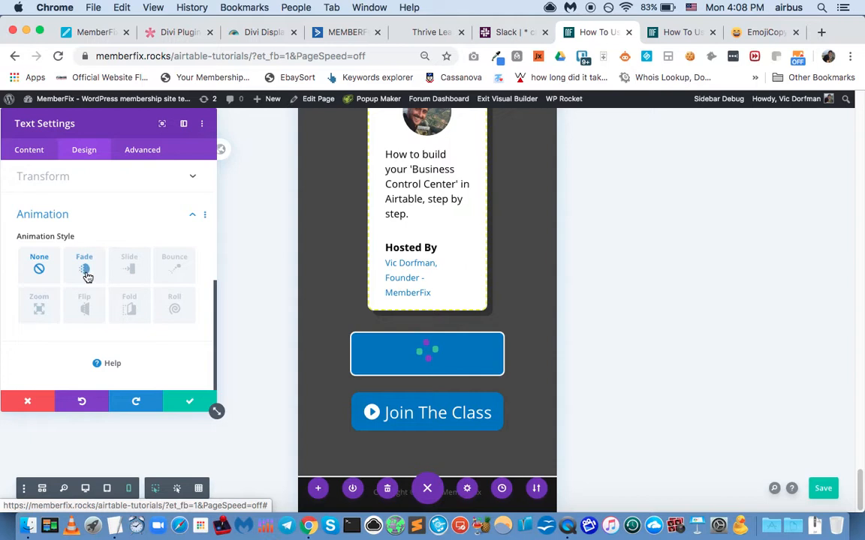
pyautogui.scroll(10, 93, 225)
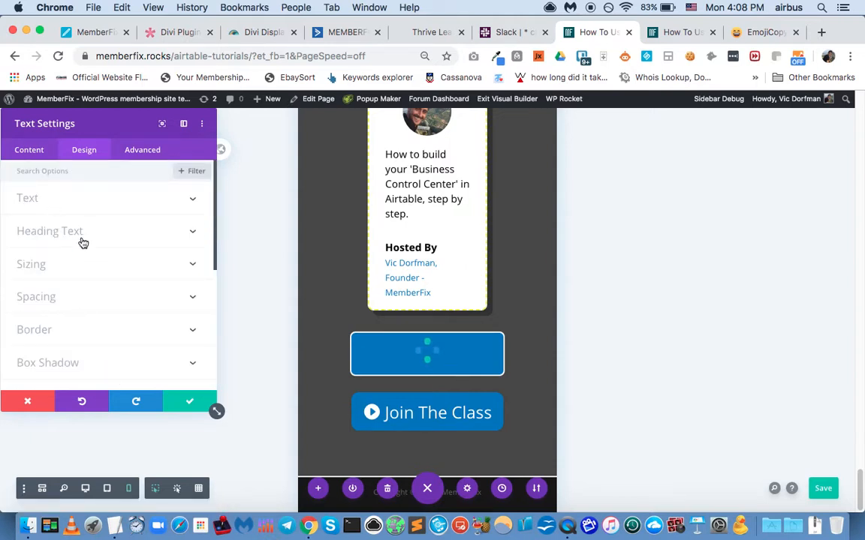
# - Enable hover styling for the text module's background and set the hover background color to the purple swatch
pyautogui.click(30, 150)
pyautogui.click(87, 267)
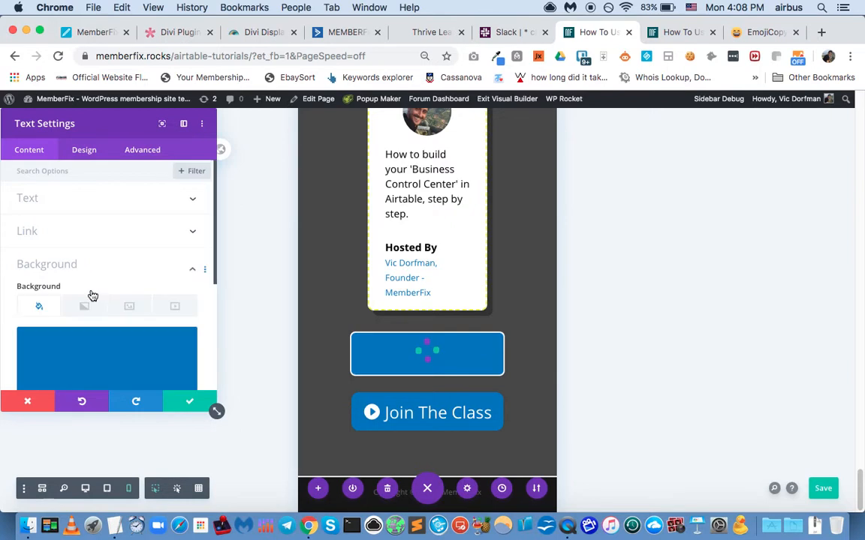
pyautogui.scroll(-3, 108, 251)
pyautogui.scroll(1, 84, 215)
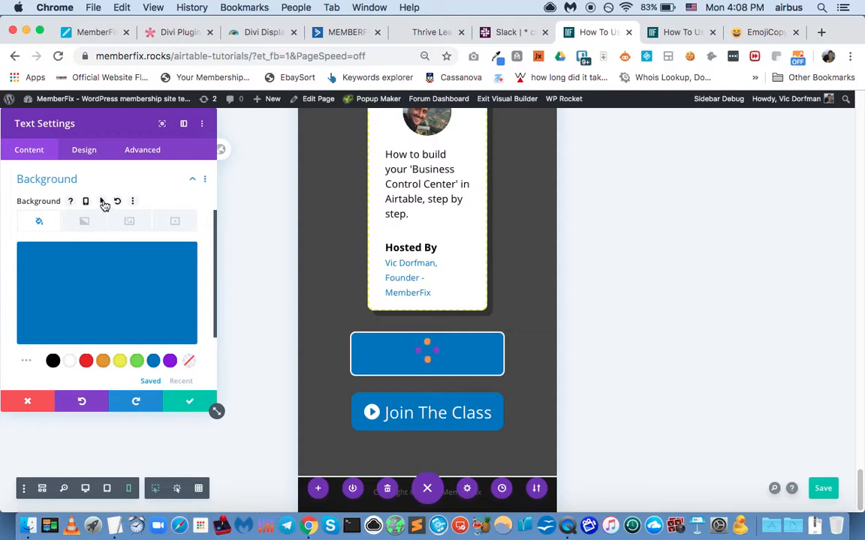
pyautogui.click(104, 203)
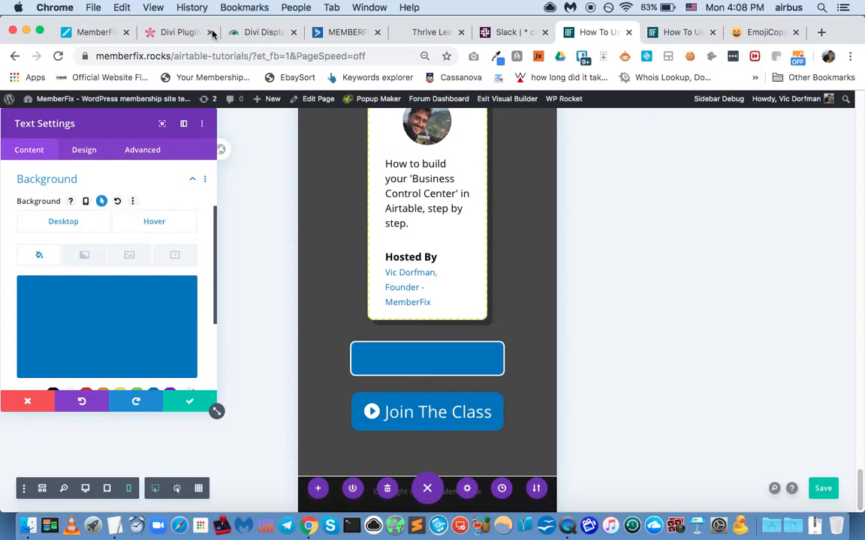
pyautogui.click(147, 222)
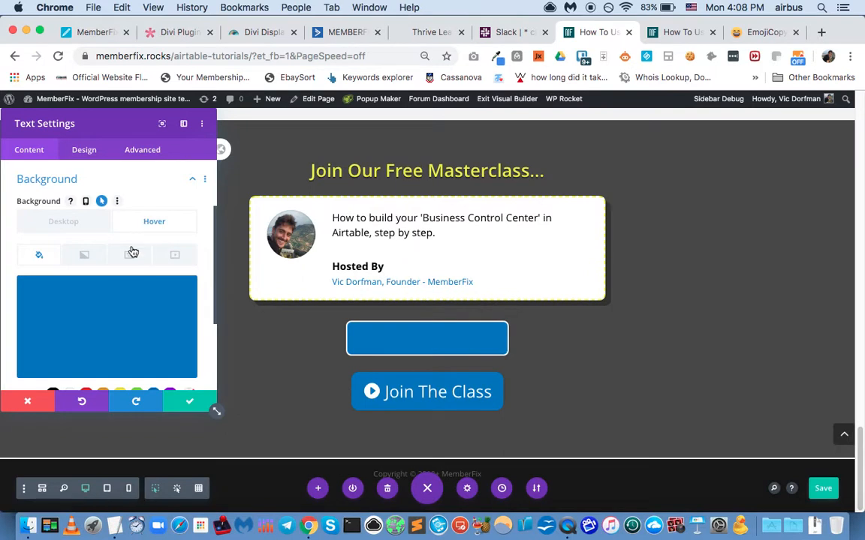
pyautogui.moveTo(129, 318)
pyautogui.scroll(-3, 122, 300)
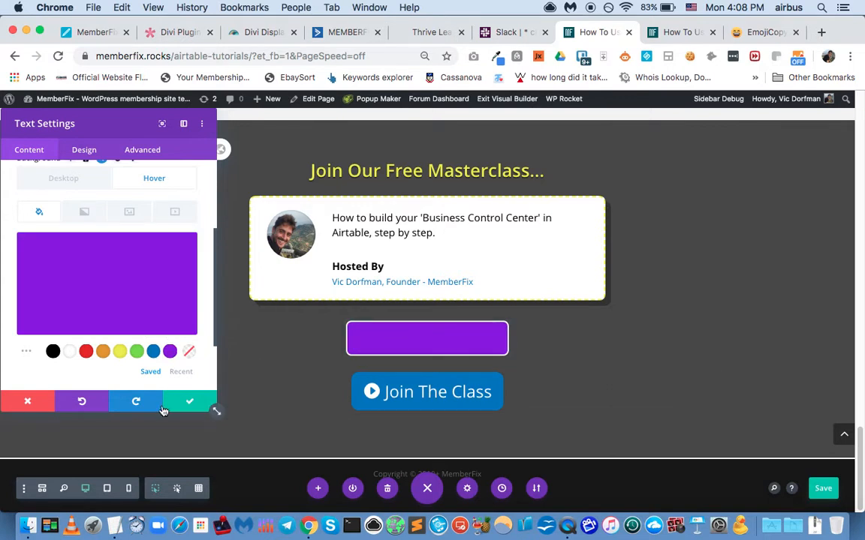
# - Set the text module's hover background to semi-transparent blue, rgba(12,113,195,0.55), after comparing the desktop and hover colors
pyautogui.click(76, 182)
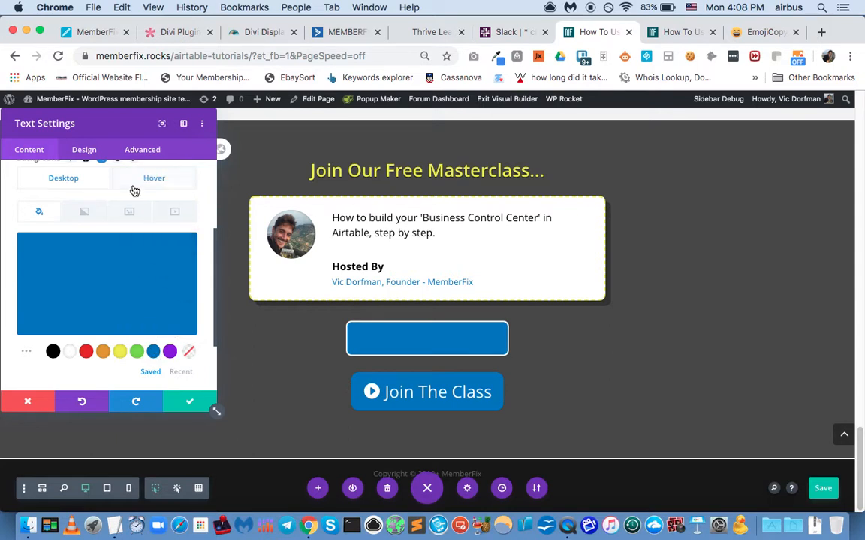
pyautogui.click(166, 185)
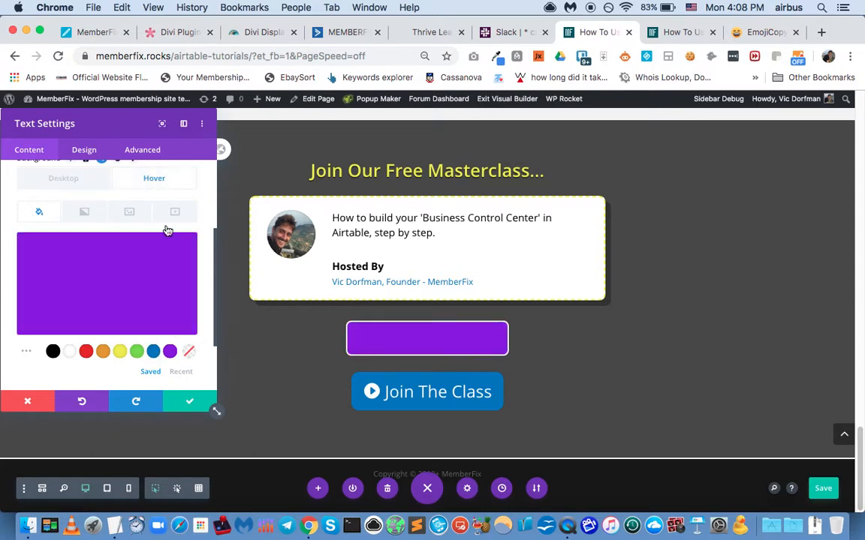
pyautogui.click(154, 352)
pyautogui.click(88, 308)
pyautogui.moveTo(184, 250); pyautogui.dragTo(187, 290)
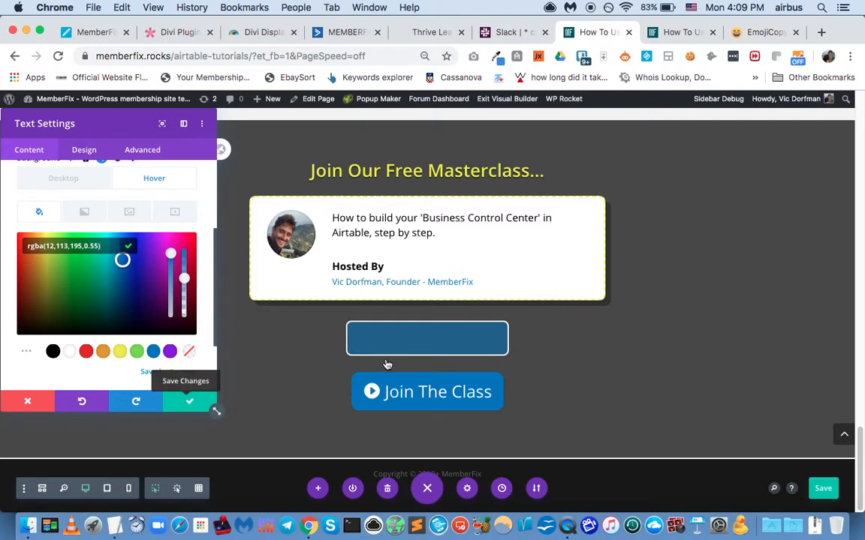
# - Close the text module's settings with the hover color kept, and save the page
pyautogui.hotkey('ctrl', 'shift', 't')
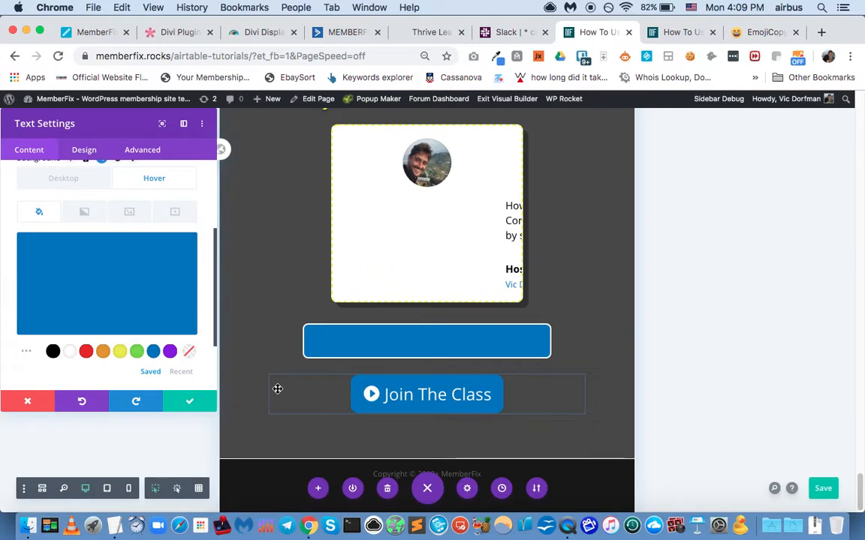
pyautogui.press('Escape')
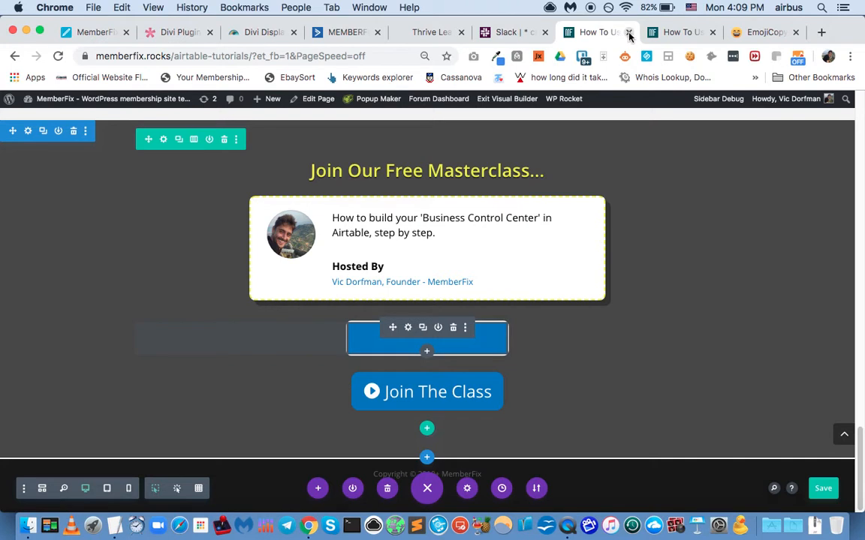
pyautogui.press('super+s')
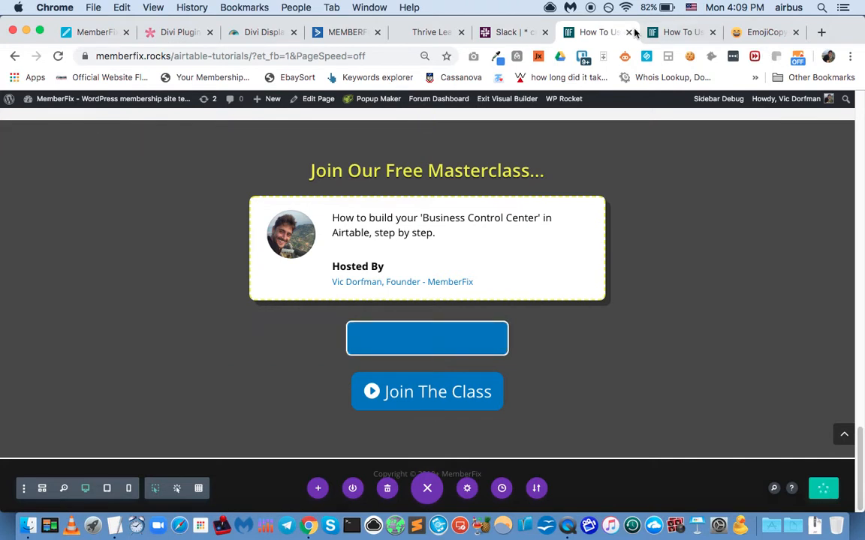
# - Reload the live Airtable tutorials page, test the emoji "Join The Class" button's hover and lightbox, and close the lightbox
pyautogui.click(685, 32)
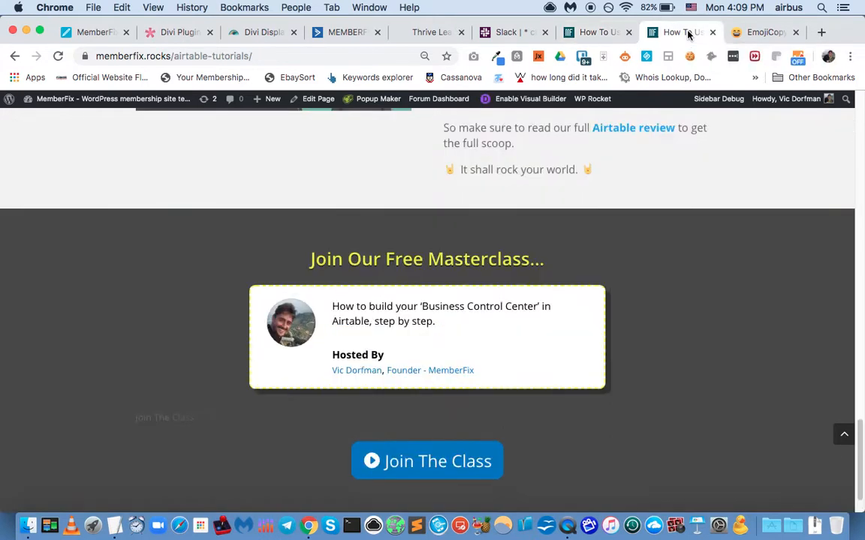
pyautogui.press('super+r')
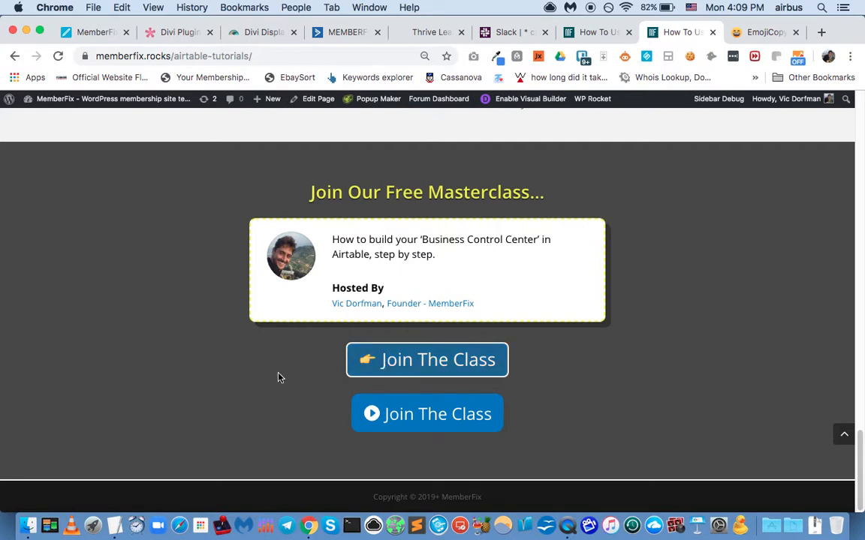
pyautogui.click(414, 371)
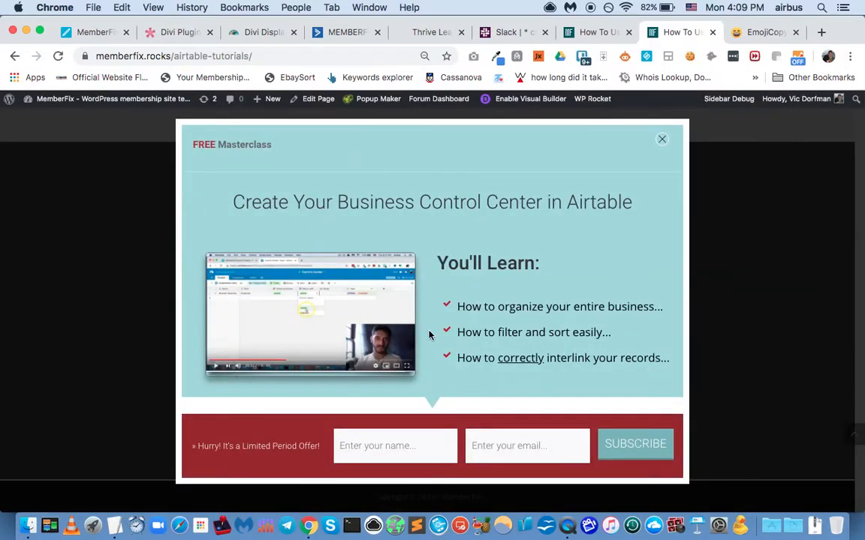
pyautogui.click(662, 140)
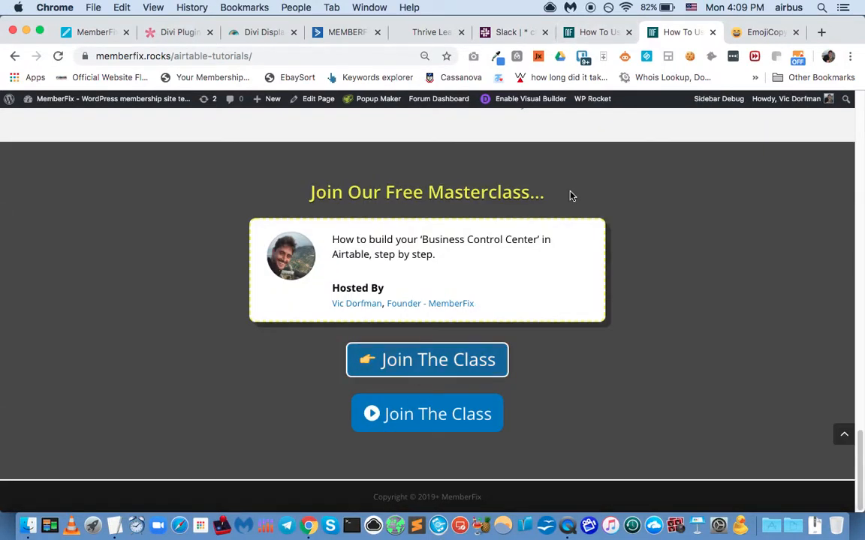
# - Back in the Divi builder, delete the original "Join The Class" button module with the play icon below the new button
pyautogui.click(602, 33)
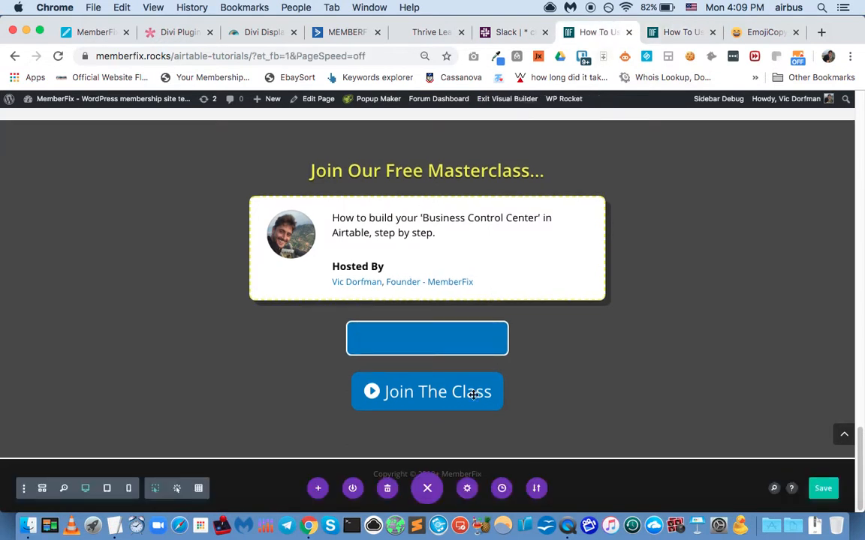
pyautogui.moveTo(465, 384)
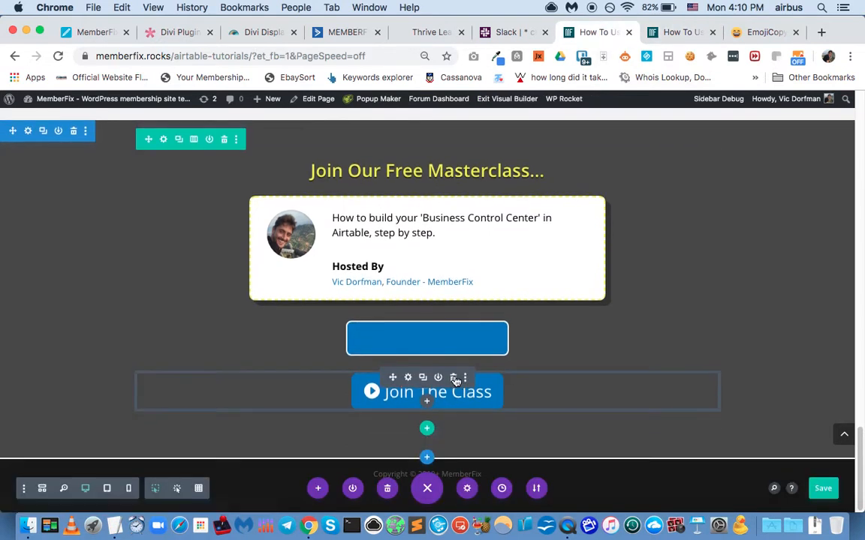
pyautogui.click(455, 380)
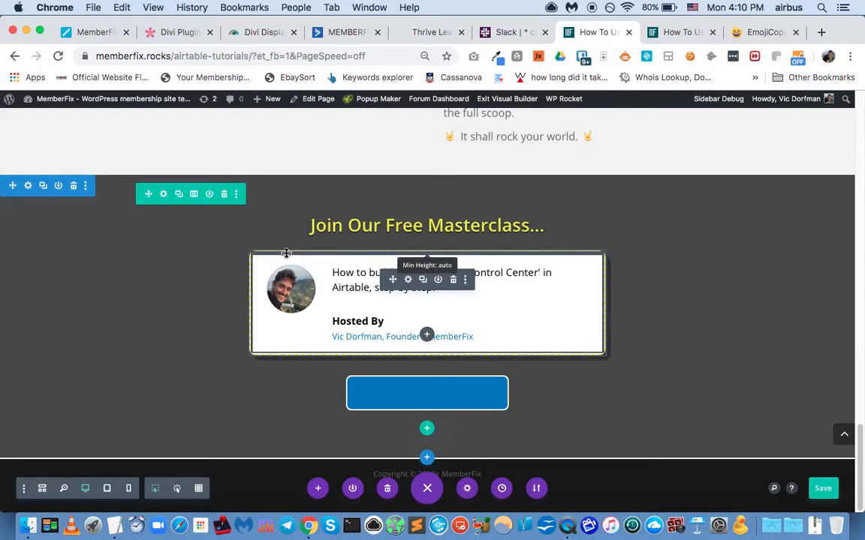
pyautogui.scroll(10, 286, 254)
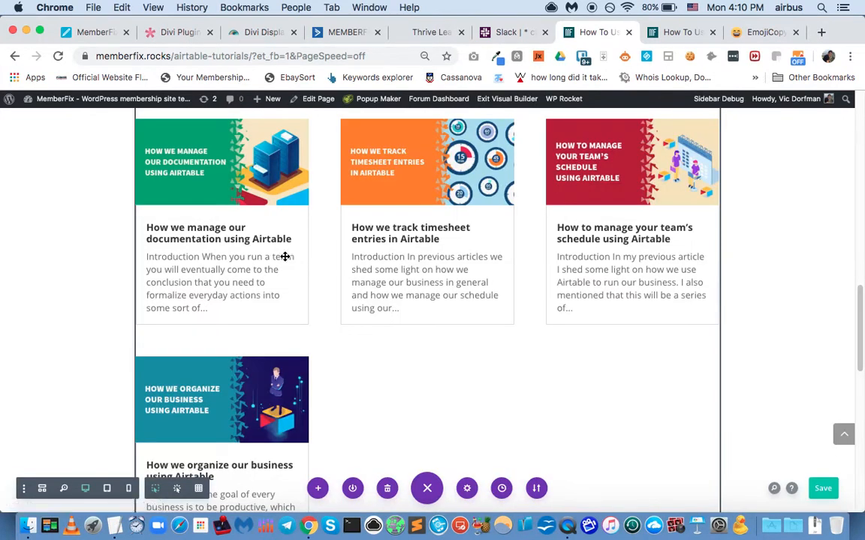
pyautogui.scroll(-10, 286, 254)
pyautogui.moveTo(275, 272)
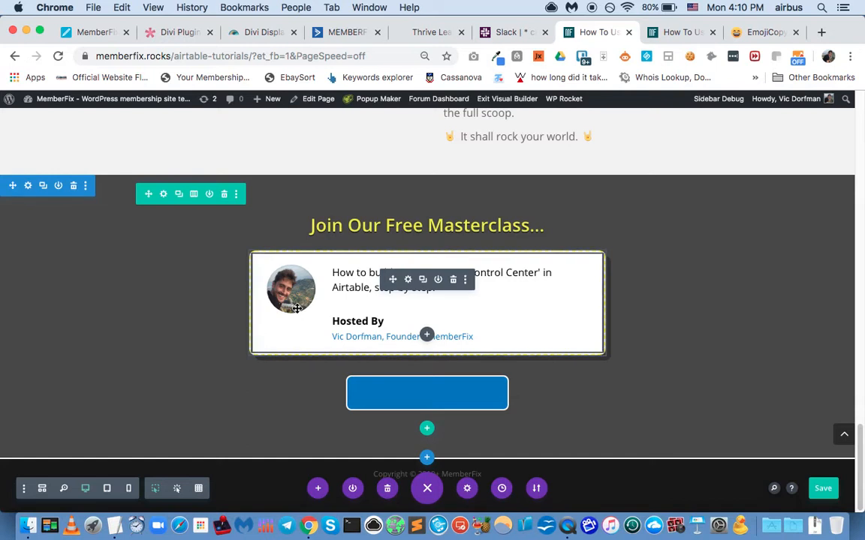